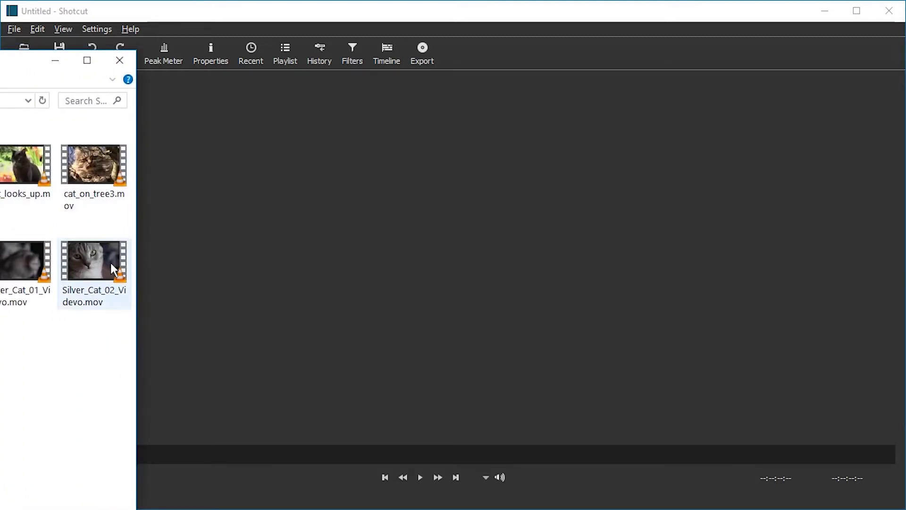
Step: Load Silver_Cat_02_Videvo.mov from the file folder and place it on a new V1 video track in the timeline
drag(110, 263, 348, 176)
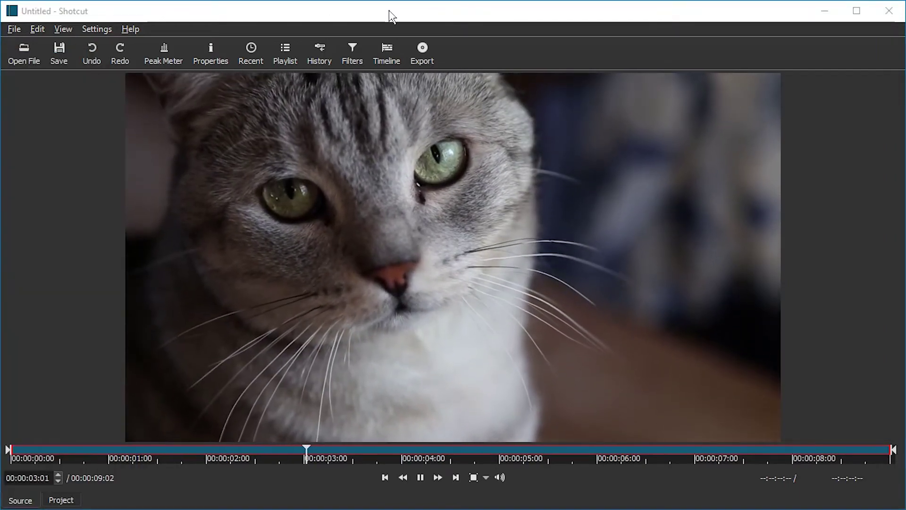
click(387, 47)
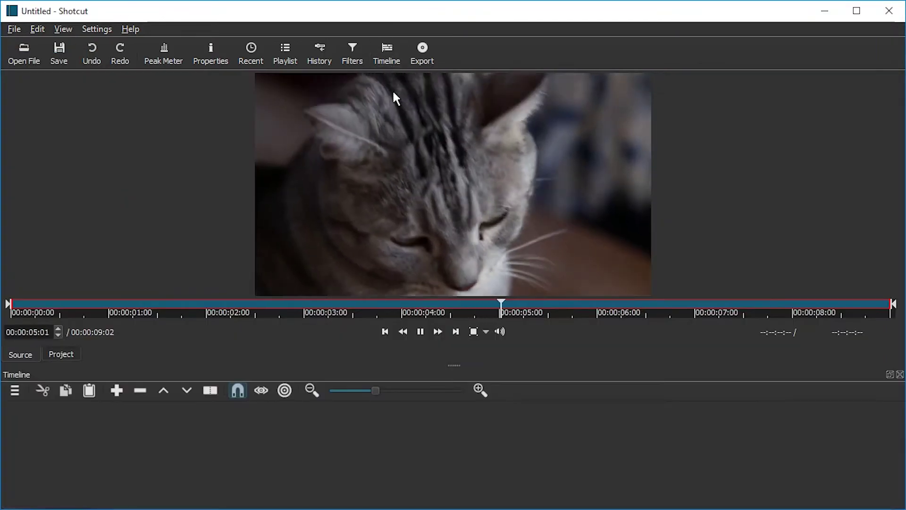
drag(392, 89, 35, 452)
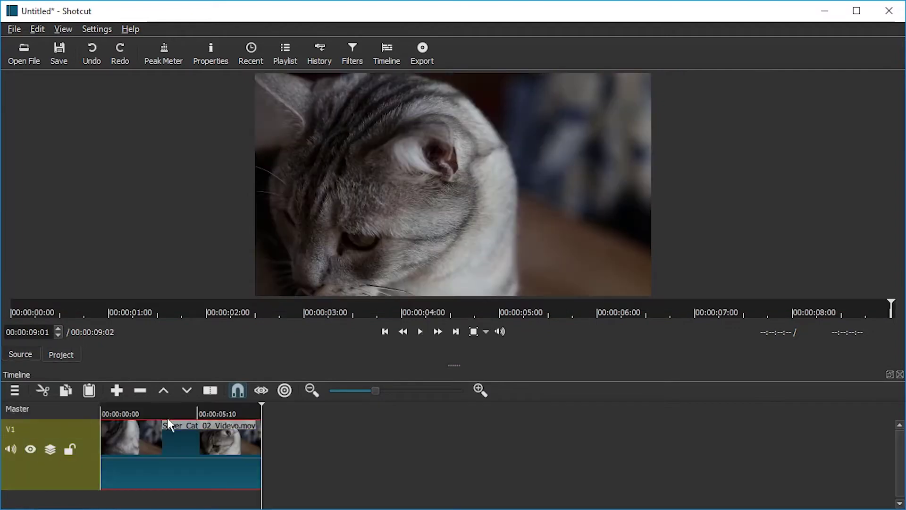
Step: Split the cat clip at two points to isolate a short middle segment, and play across the cuts
mouse_move(166, 404)
mouse_down()
mouse_move(114, 412)
mouse_move(233, 408)
mouse_move(169, 408)
mouse_up()
key(s)
key(s)
key(space)
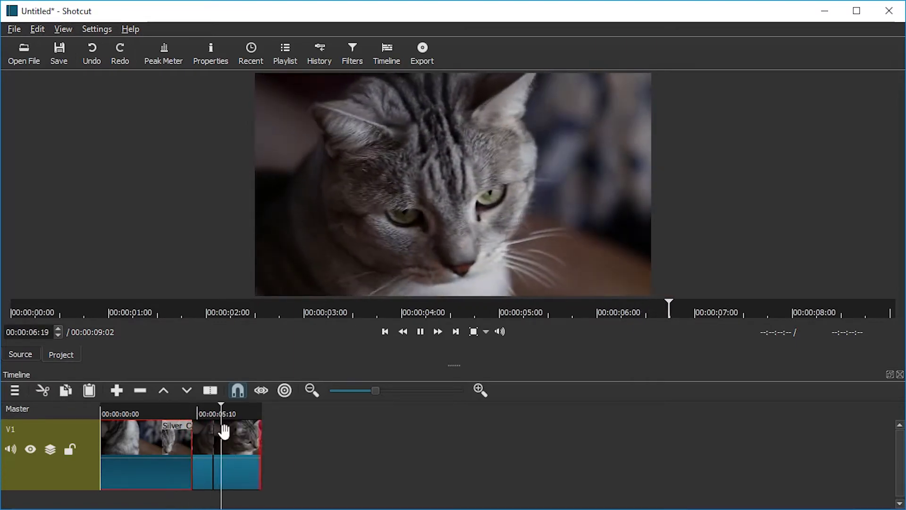
click(181, 409)
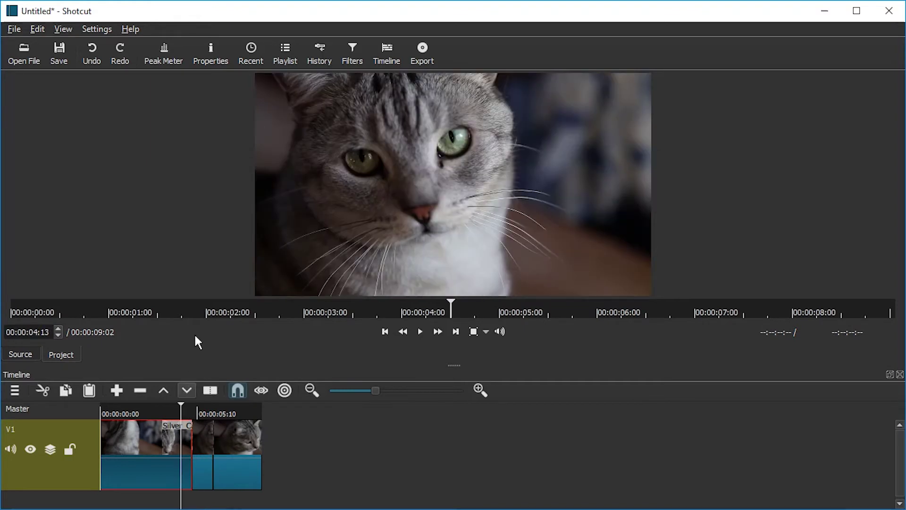
Step: Show the clip filters and select the short middle segment on track V1
click(356, 55)
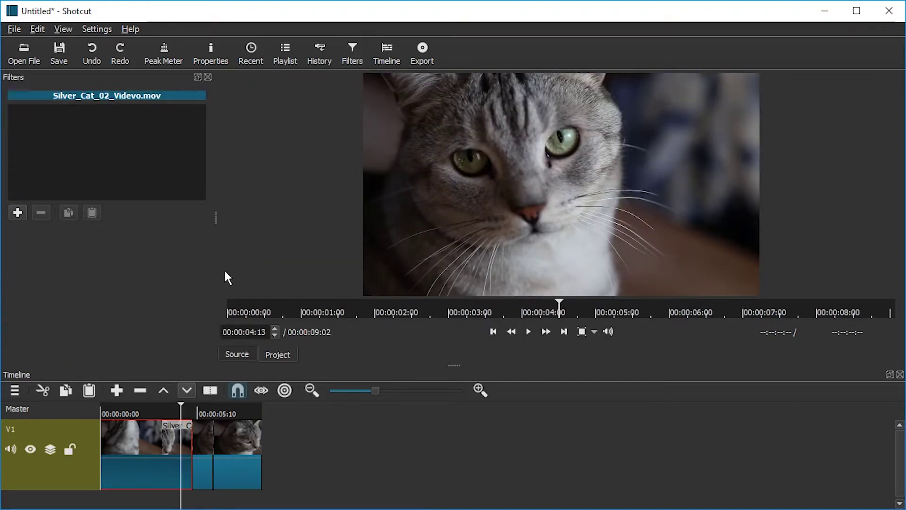
click(207, 449)
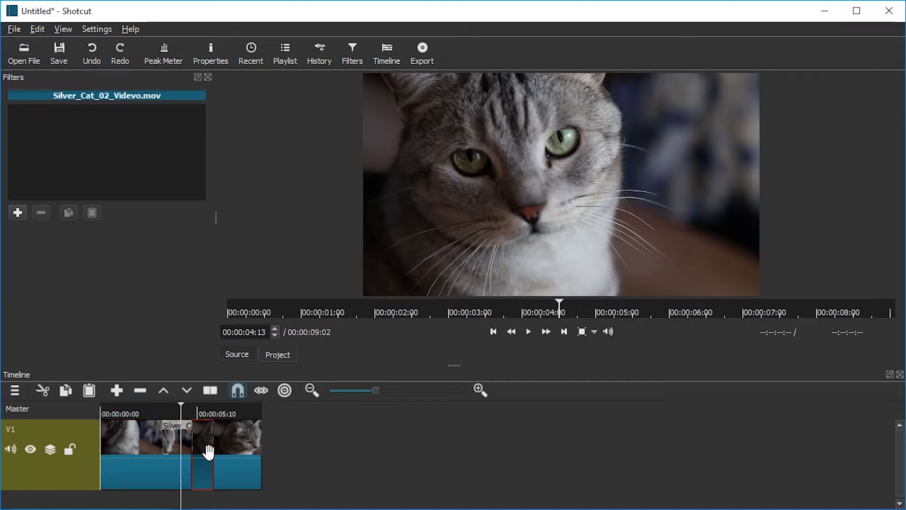
click(195, 411)
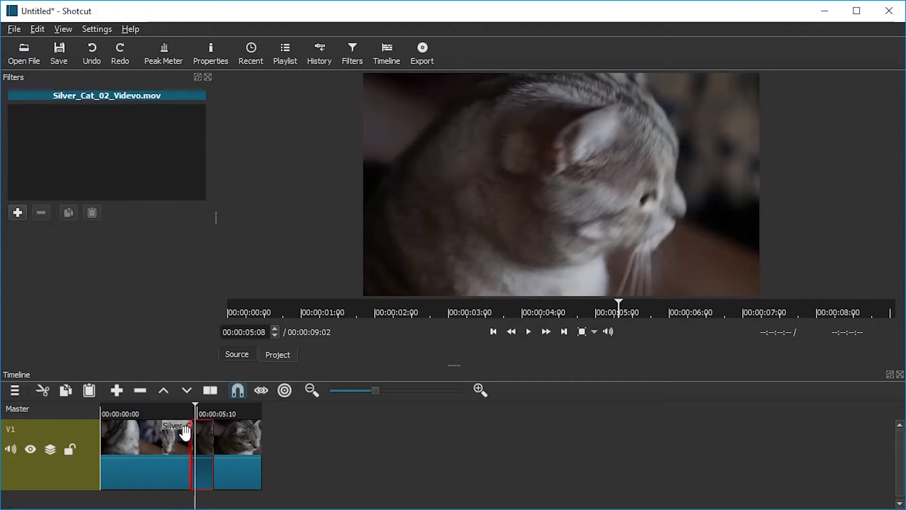
click(161, 411)
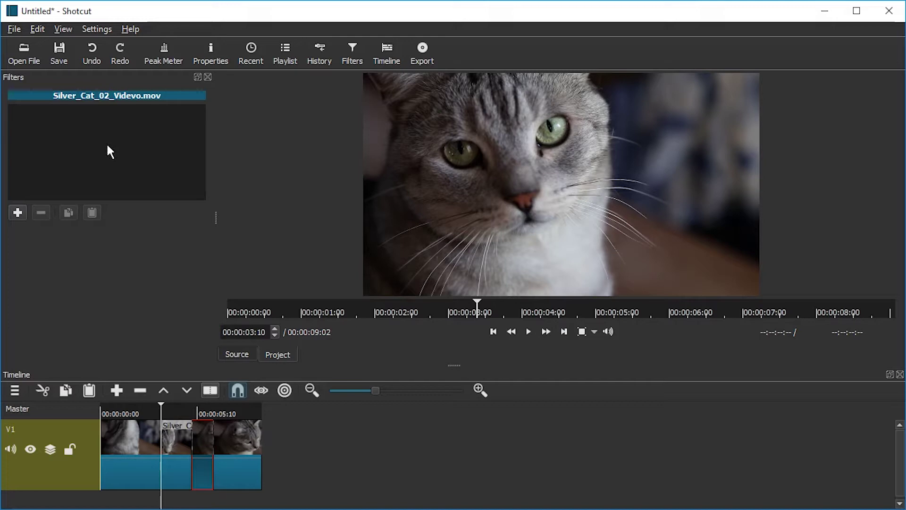
Step: Browse the favourite and video filters, and add the Rotate filter to the short middle segment
click(21, 209)
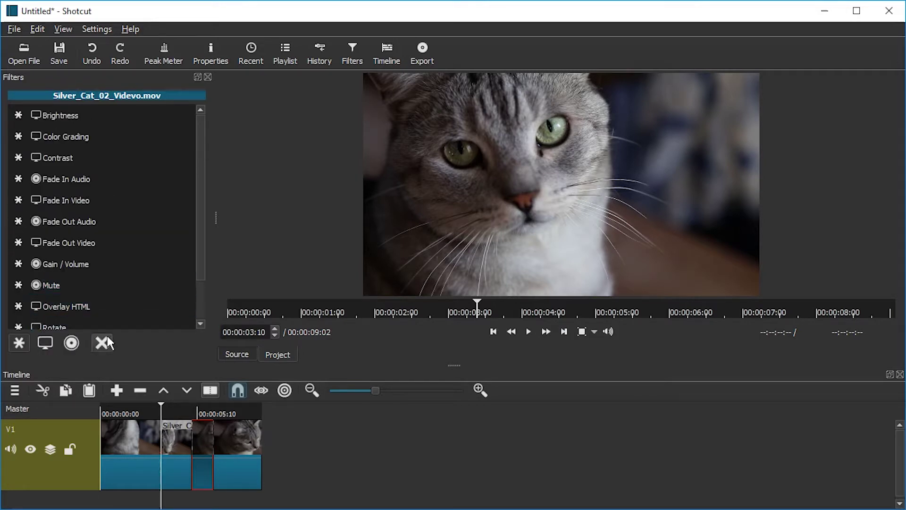
click(46, 343)
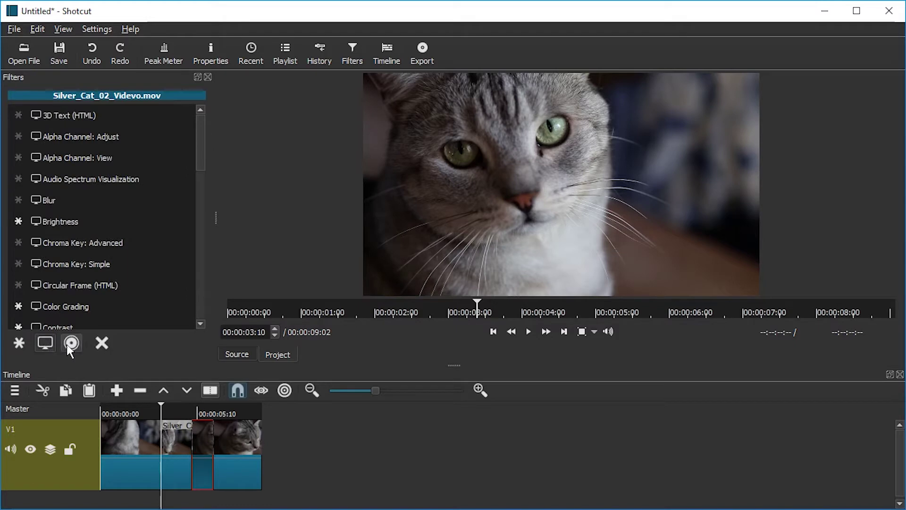
click(37, 341)
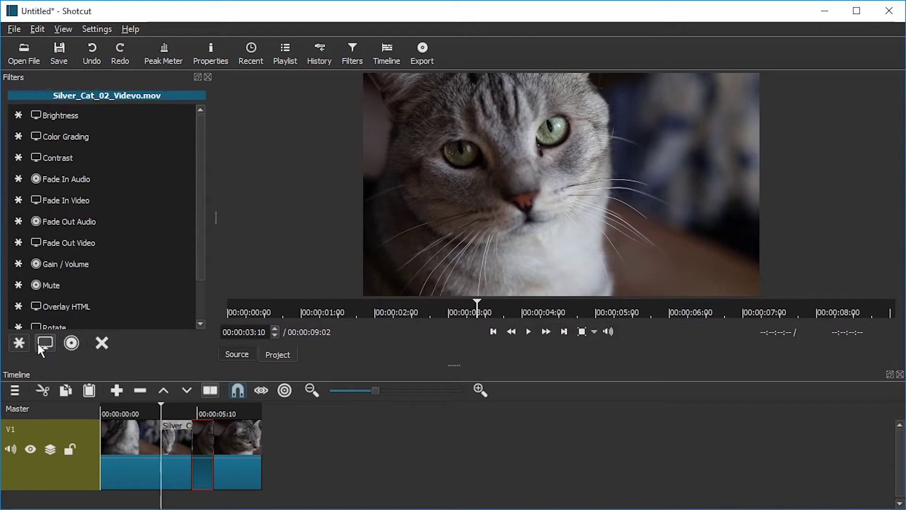
click(47, 341)
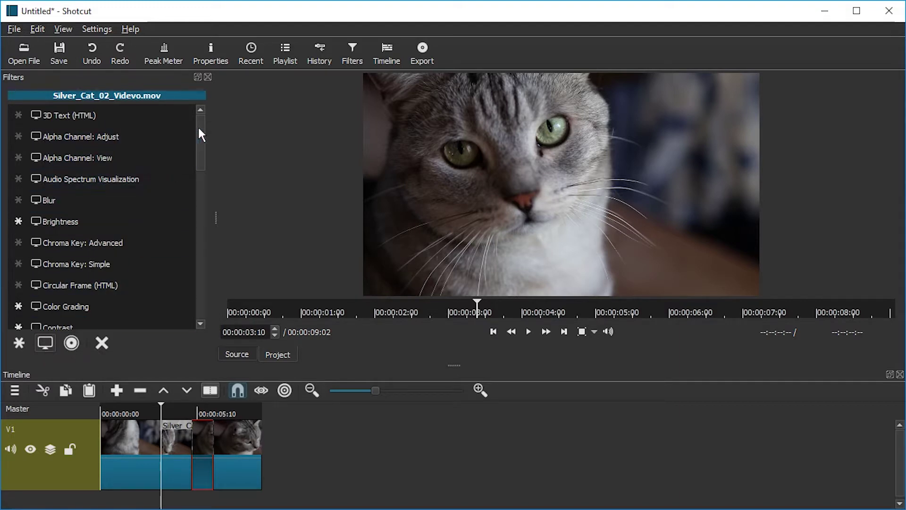
drag(197, 126, 194, 259)
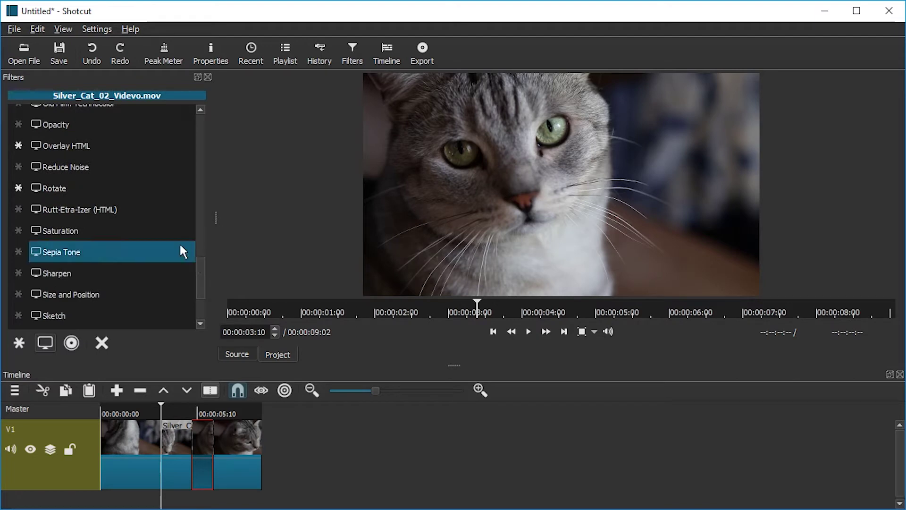
click(19, 188)
click(19, 343)
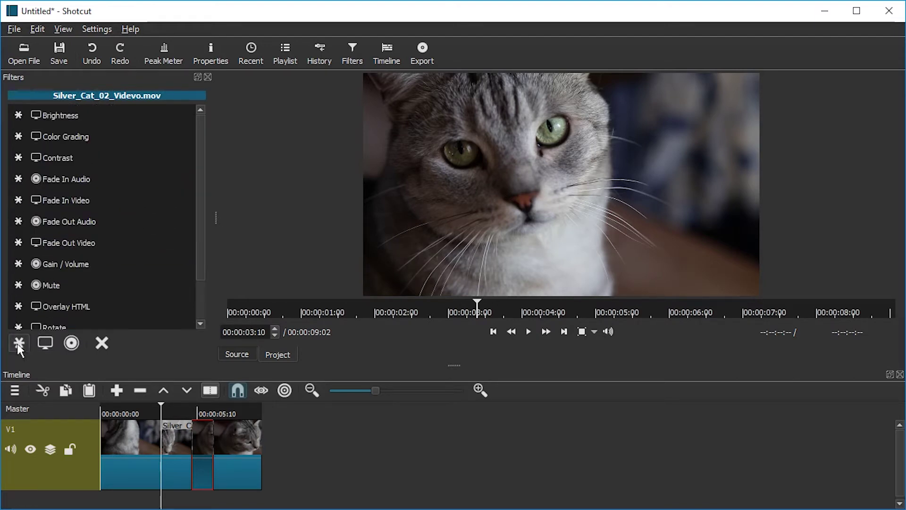
scroll(58, 284, down, 1)
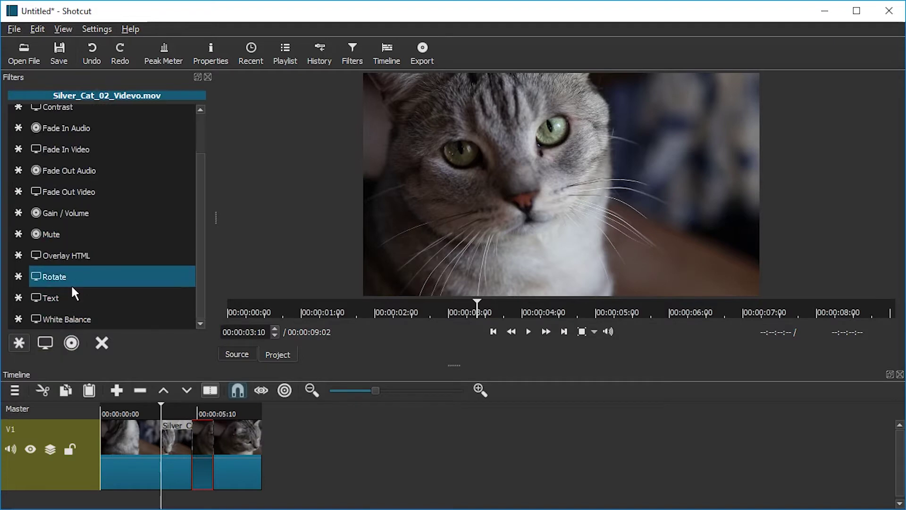
click(73, 282)
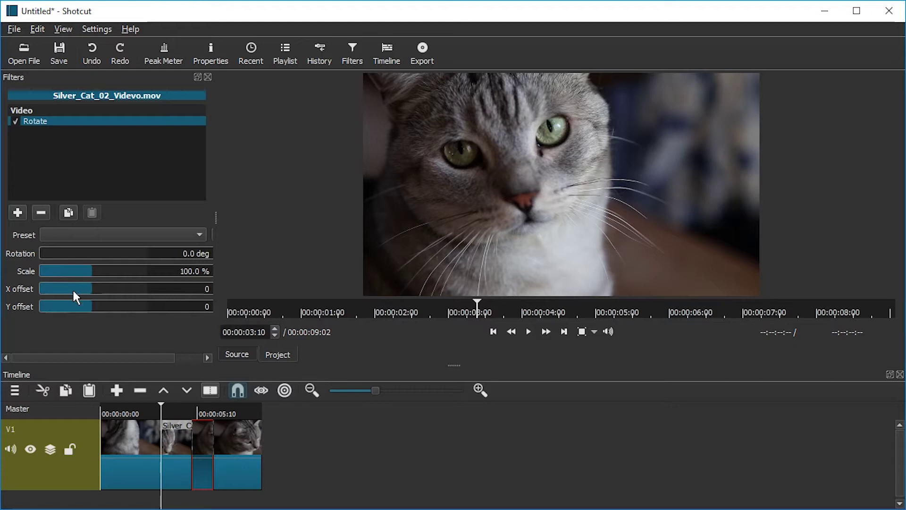
Step: Try a rotation of 30 degrees on the middle segment and preview it
click(49, 251)
drag(40, 253, 49, 251)
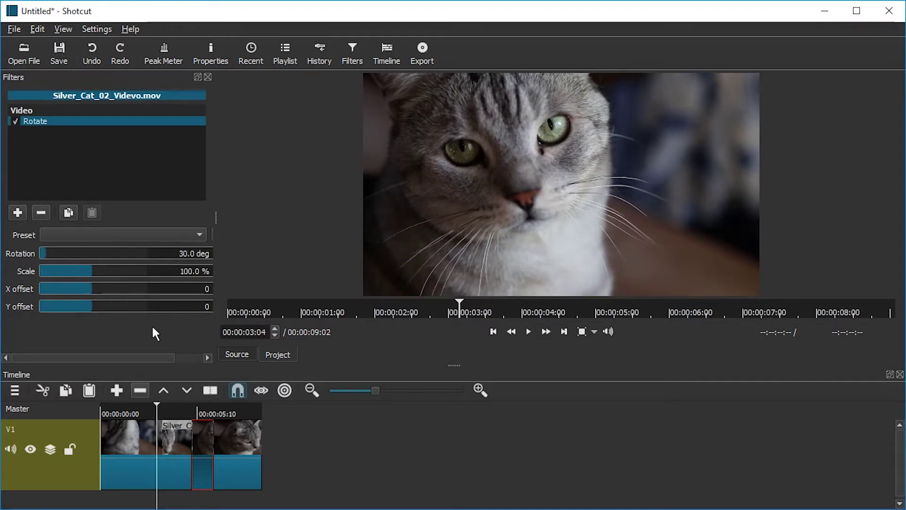
click(202, 404)
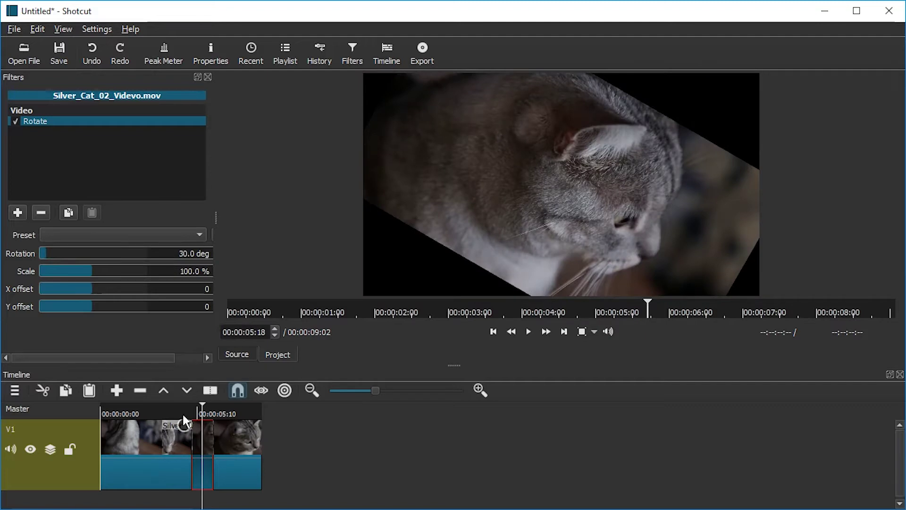
Step: Try rotations of 90, 180 and 270 degrees on the middle segment
drag(58, 246, 121, 226)
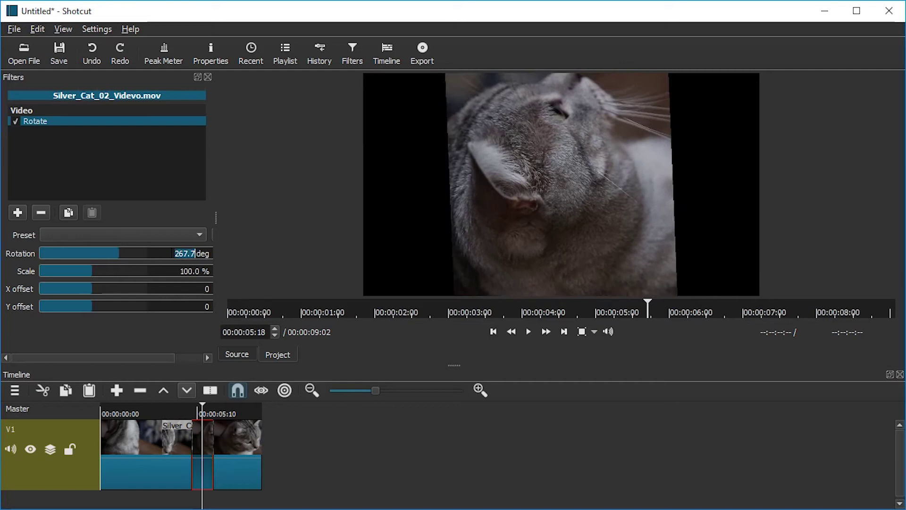
text(90)
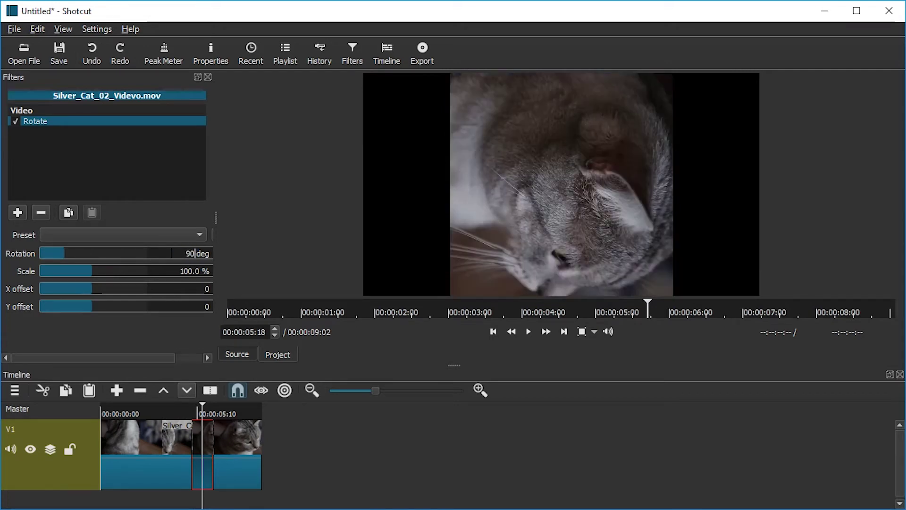
key(Return)
text(180)
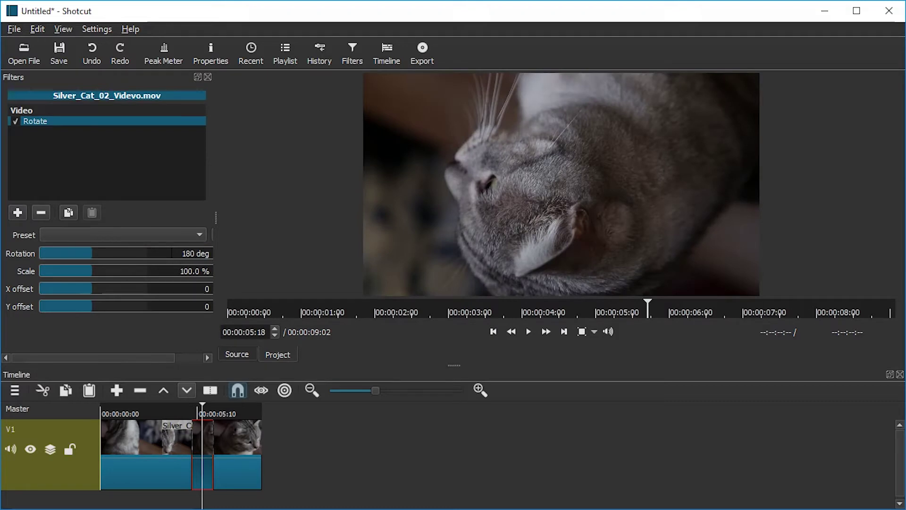
key(BackSpace)
key(BackSpace)
key(BackSpace)
text(270)
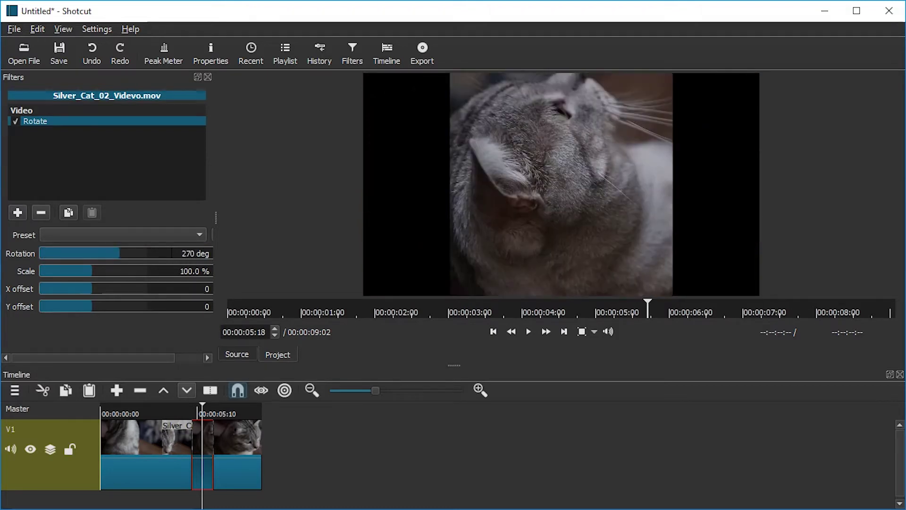
Step: Set the Rotate filter's rotation to 280 degrees and its scale to about 139.8 %
key(BackSpace)
key(BackSpace)
key(BackSpace)
text(280)
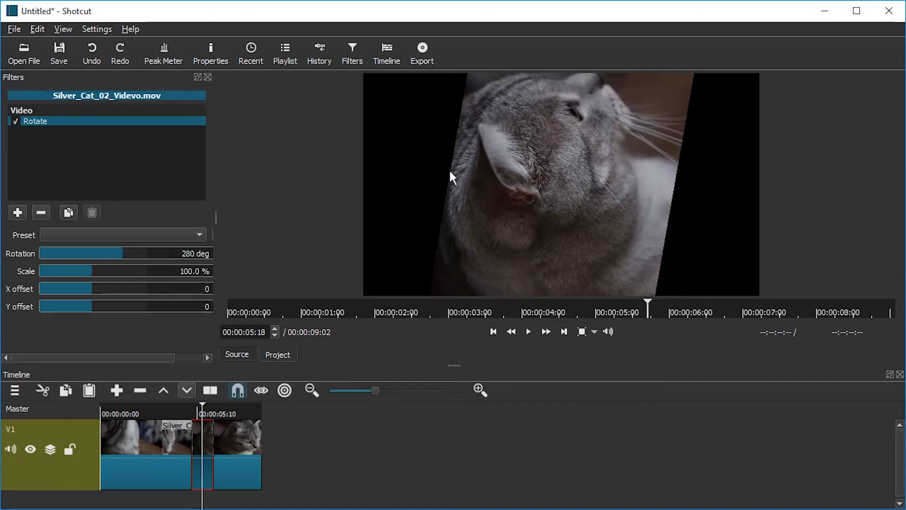
drag(94, 271, 114, 271)
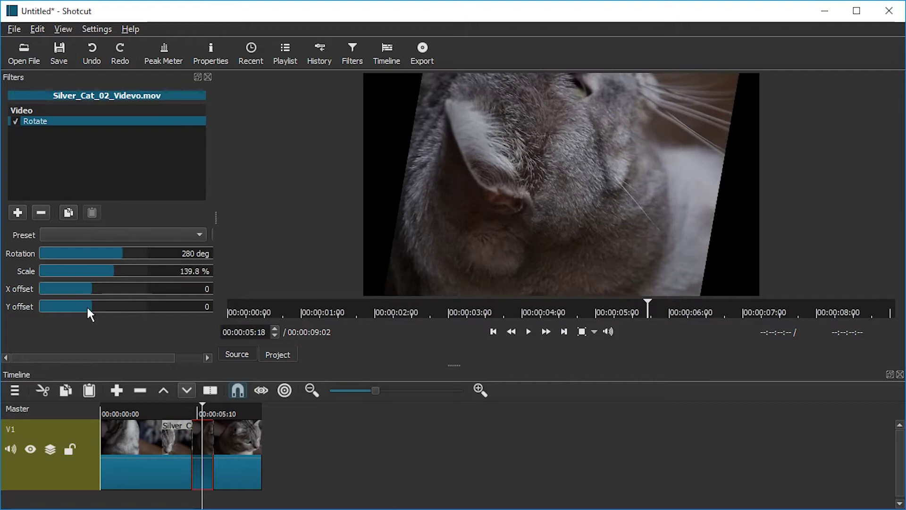
Step: Try a Y offset of about 115 on the rotated segment and reset it to 0
click(104, 303)
click(185, 309)
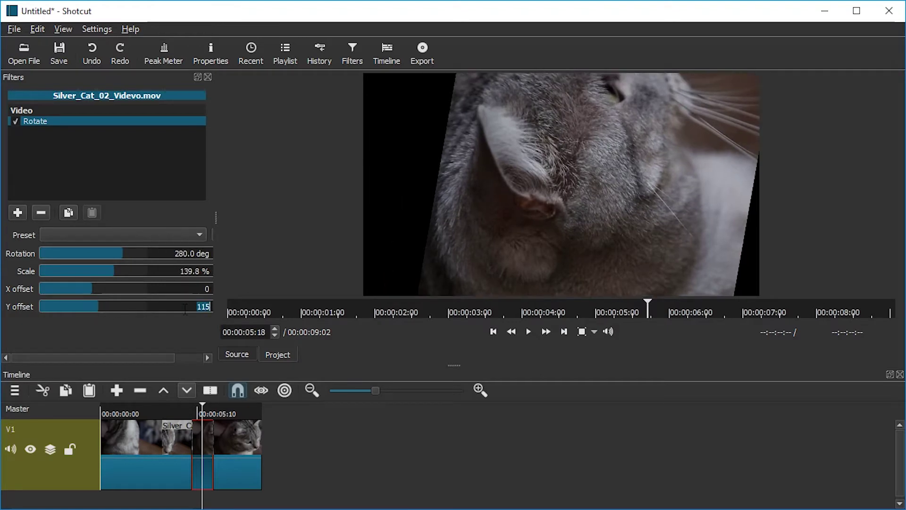
text(0)
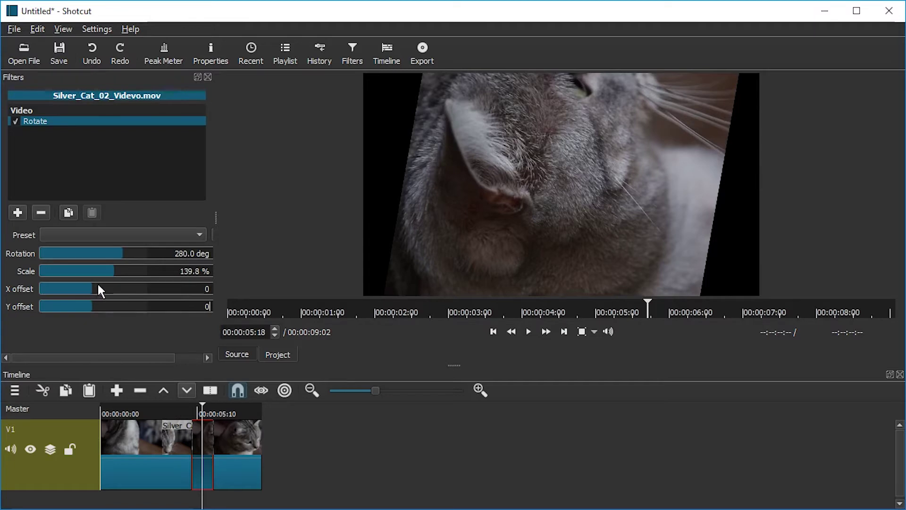
Step: Set the X offset to about -256 and play the timeline through the rotated segment
drag(96, 290, 80, 303)
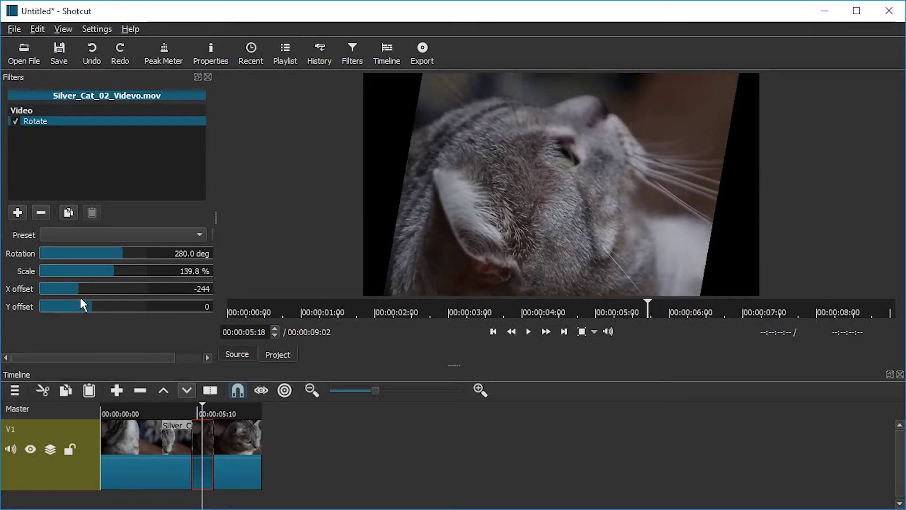
drag(157, 409, 76, 411)
key(space)
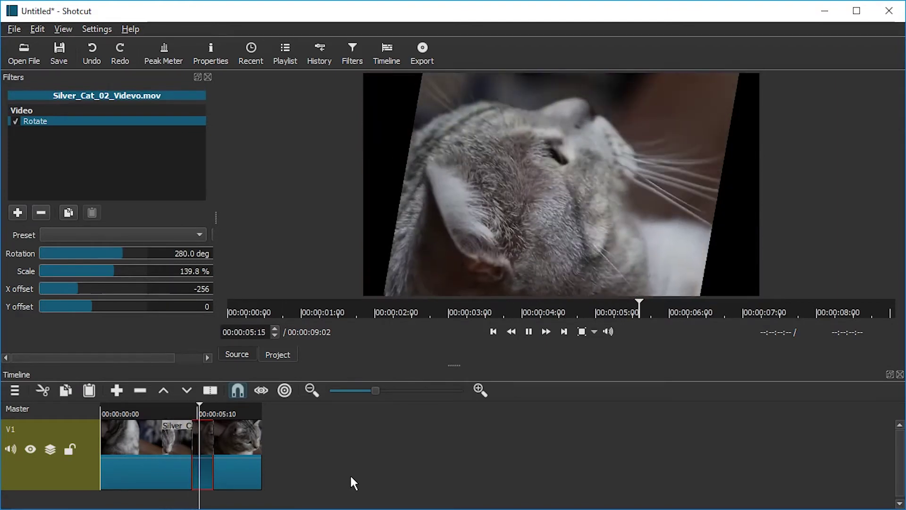
key(space)
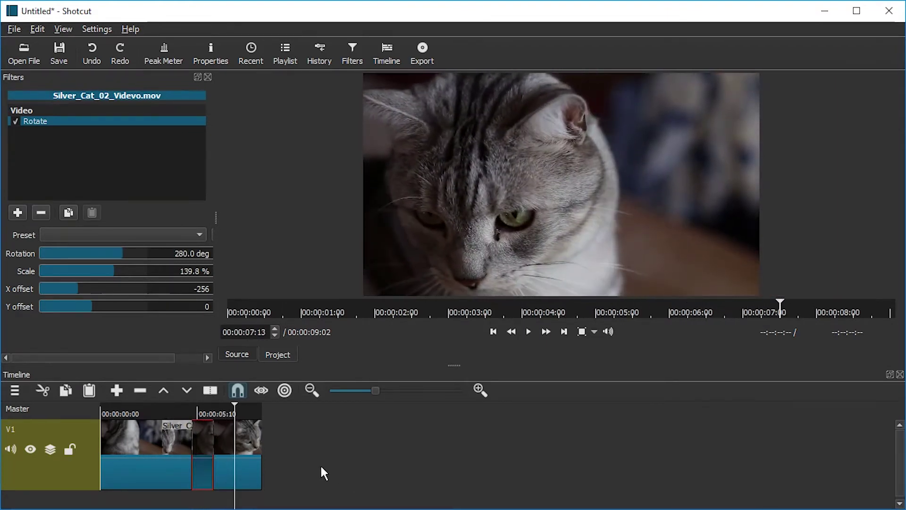
Step: Save the project as rotate.mlt and split the rotated segment one frame after its start
drag(210, 412, 197, 405)
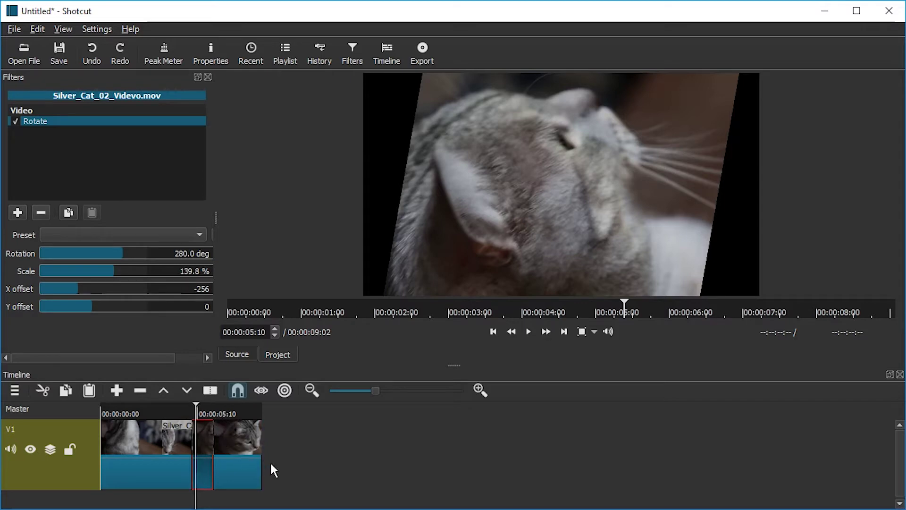
key(alt+Left)
drag(399, 391, 459, 390)
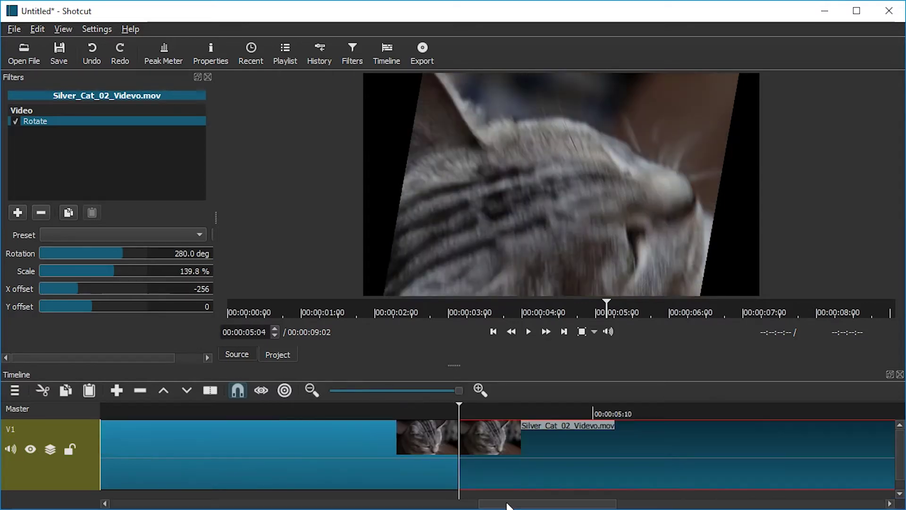
drag(507, 503, 513, 504)
key(Right)
key(Left)
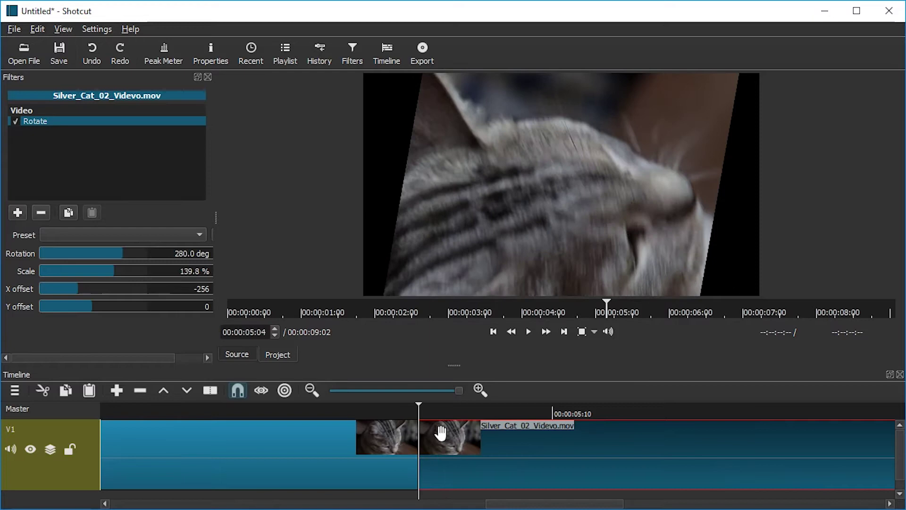
key(Right)
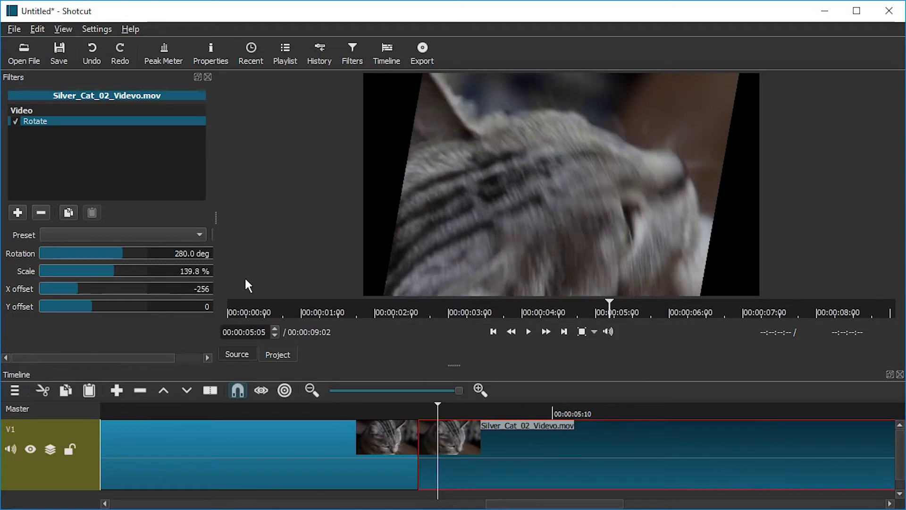
click(59, 55)
key(s)
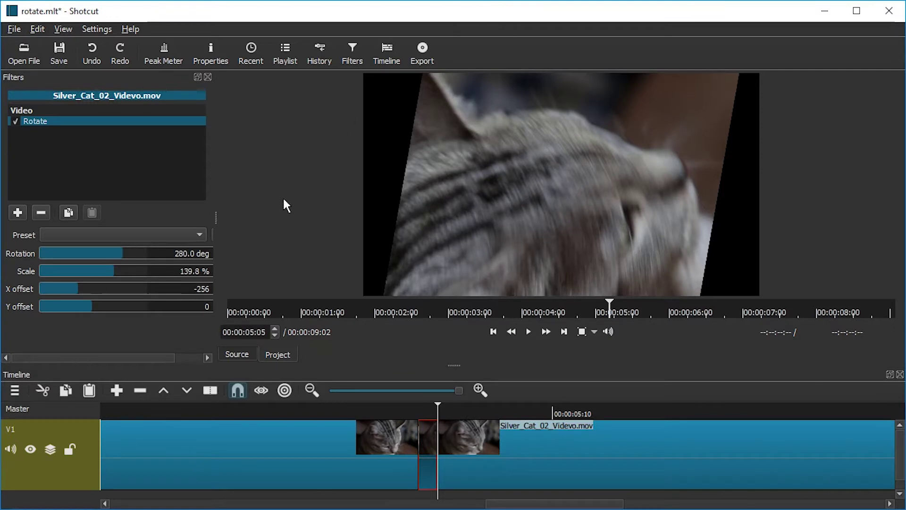
Step: Set the Rotate filter's rotation on the first one-frame segment to 281 degrees
double_click(179, 258)
key(Up)
key(Return)
Step: Split the remaining rotated clip at every frame from 00:00:05:06 up to 00:00:05:21
key(Right)
key(s)
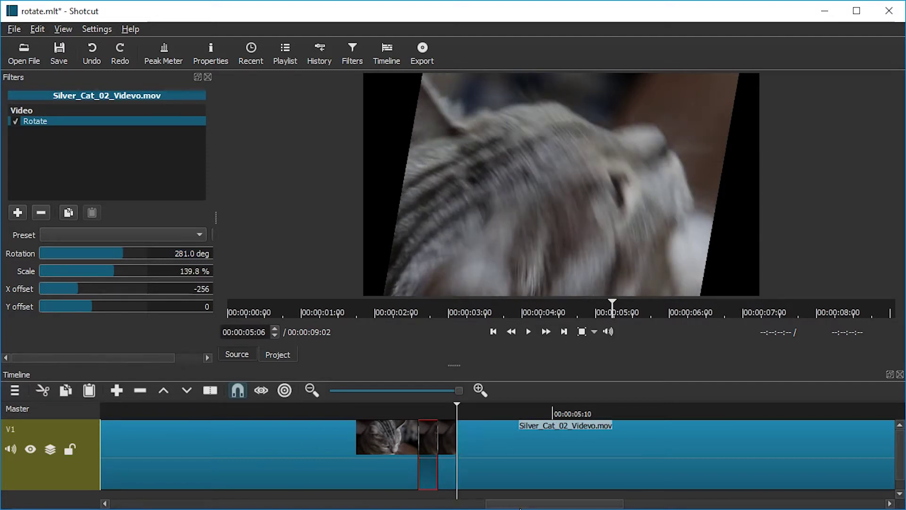
key(Right)
key(Right)
key(Right)
key(Right)
key(Right)
key(Right)
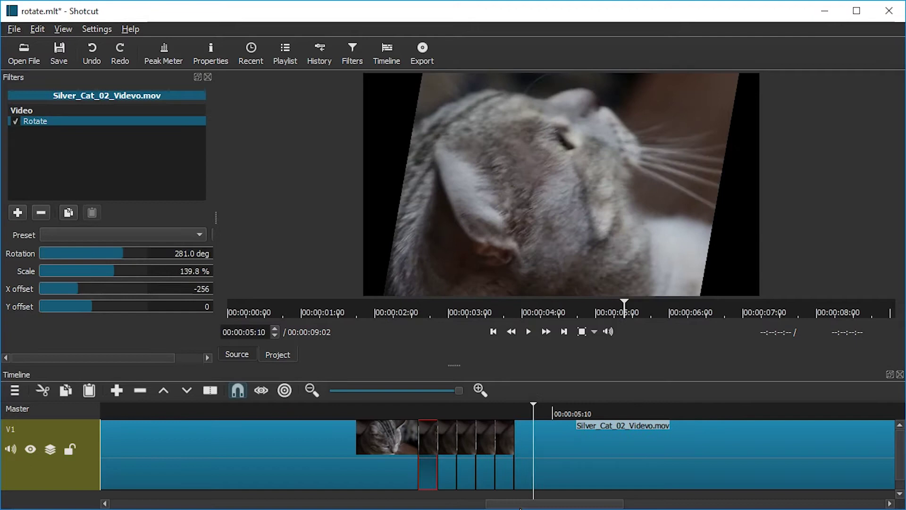
key(Right)
key(Right)
key(Right)
key(Right)
key(Right)
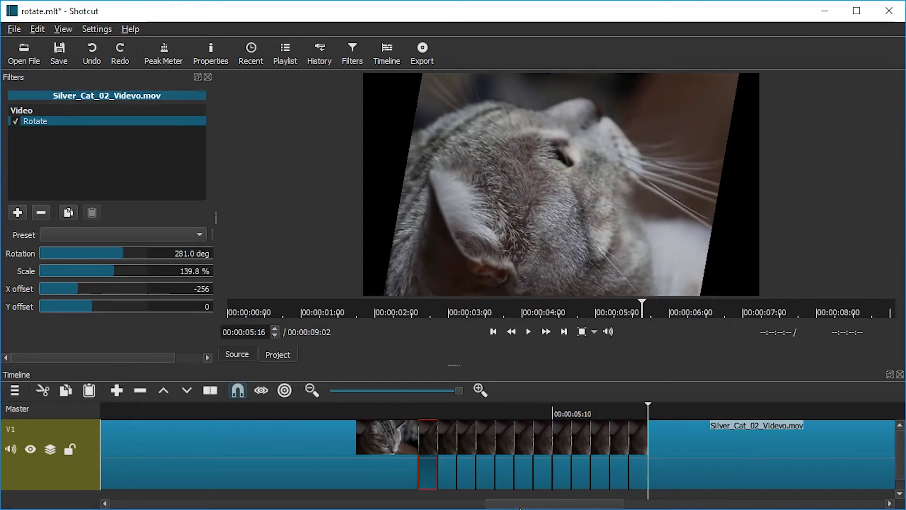
key(Right)
key(Right)
key(Right)
key(Right)
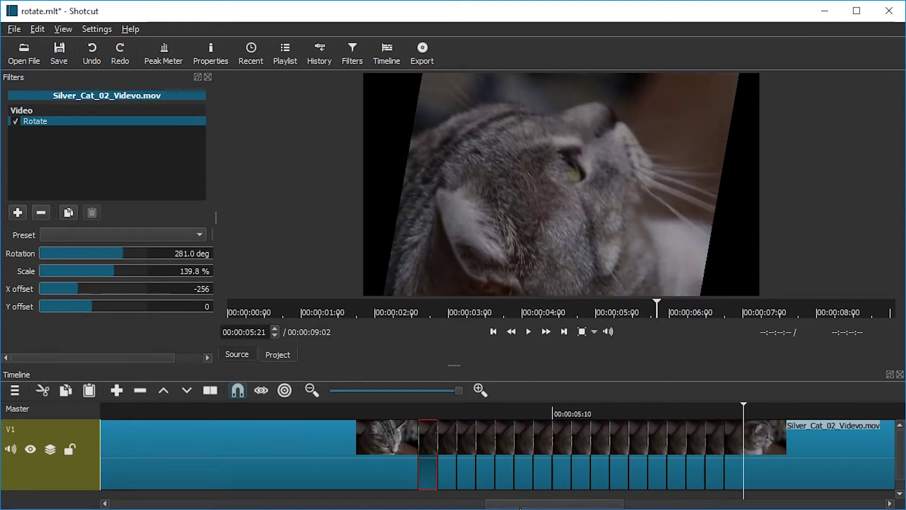
Step: Set the Rotate filter's rotation on the second one-frame segment to 282 degrees
click(452, 456)
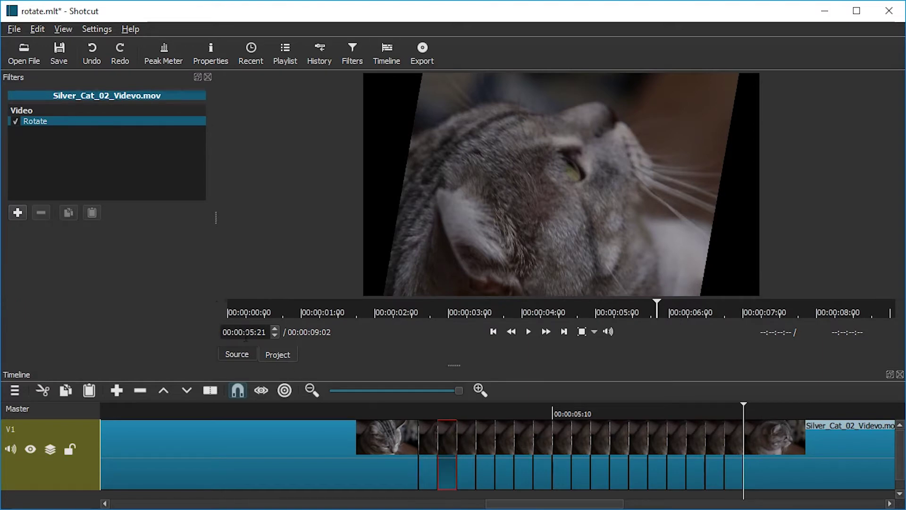
click(128, 121)
double_click(177, 253)
key(BackSpace)
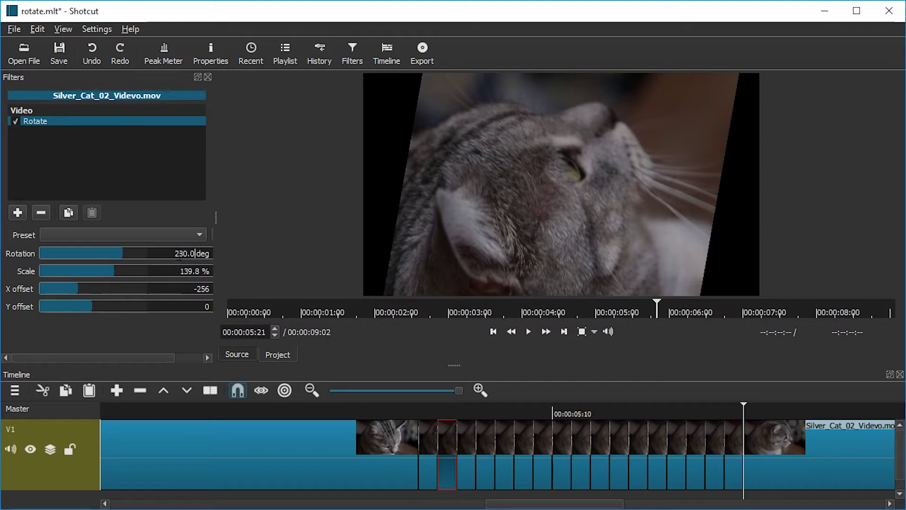
text(282)
Step: Change the rotation of the third and fourth one-frame segments, giving the fourth 284 degrees
click(465, 434)
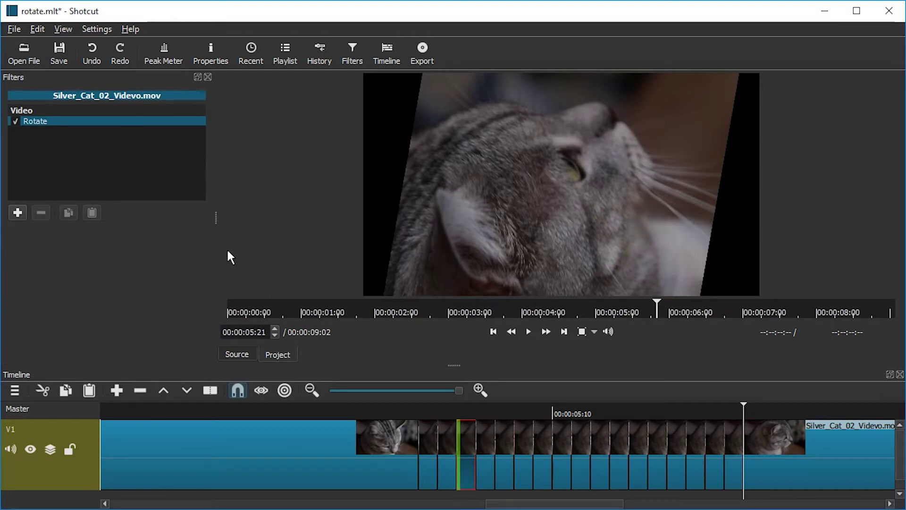
click(99, 122)
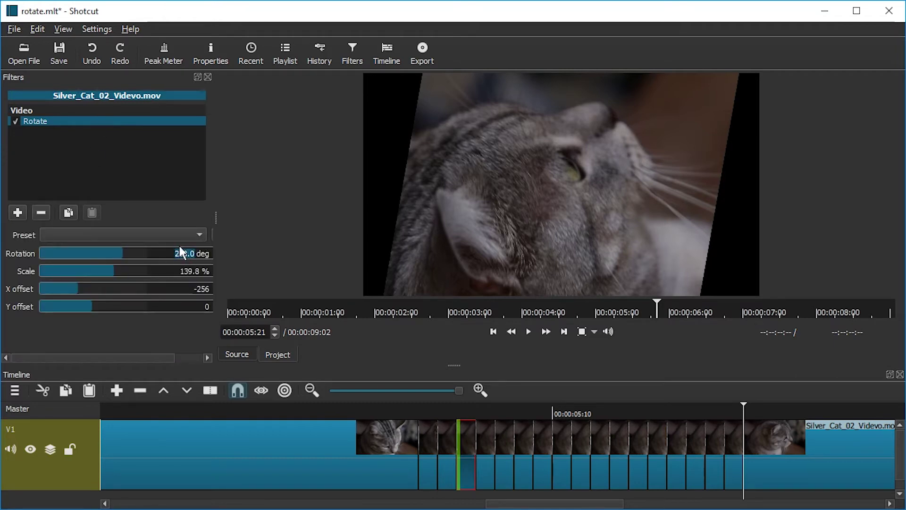
click(485, 434)
click(135, 121)
double_click(182, 253)
text(284)
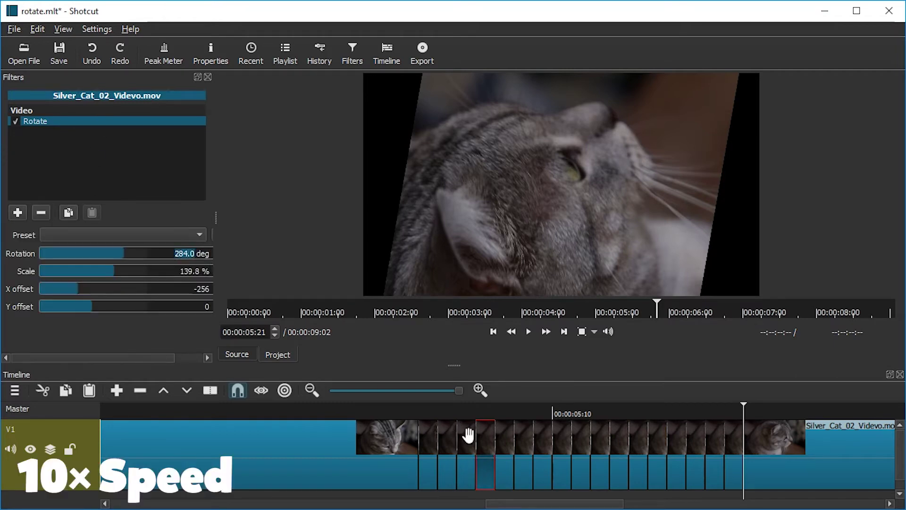
Step: Change the rotation of the fifth, sixth and seventh one-frame segments, giving the seventh 287 degrees
click(504, 434)
click(108, 121)
drag(175, 253, 240, 262)
click(523, 434)
click(542, 434)
click(108, 122)
double_click(184, 253)
text(287)
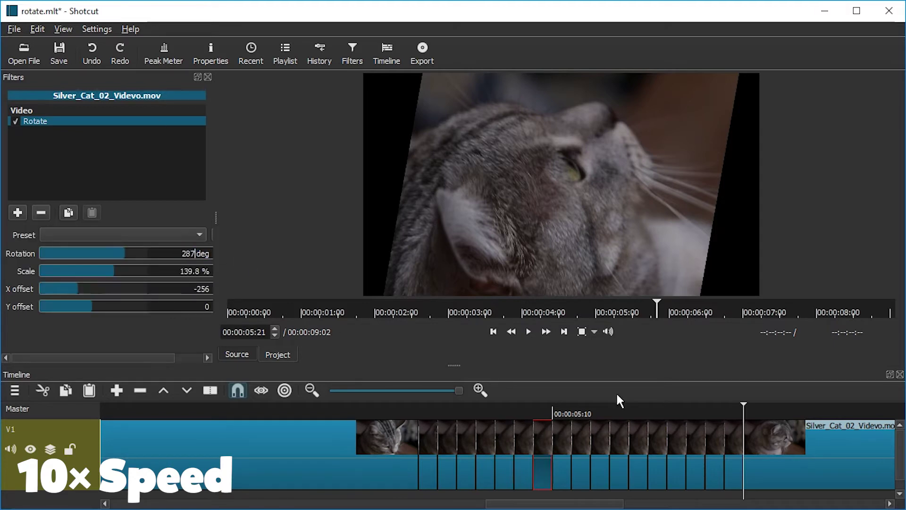
Step: Change the rotation of the eighth and ninth one-frame segments, entering 290 degrees on the ninth
click(561, 434)
drag(183, 253, 236, 260)
click(542, 434)
click(155, 121)
click(580, 436)
click(94, 121)
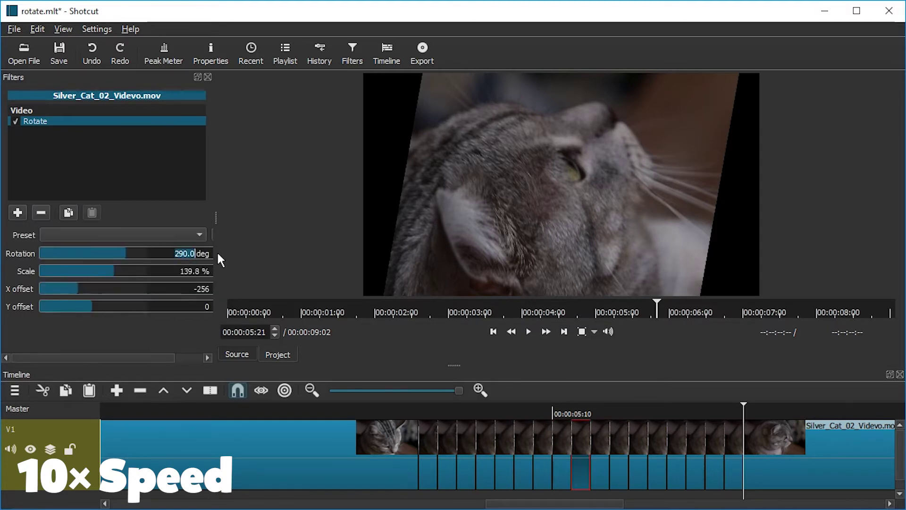
Step: Check the Rotate filter's rotation on the eighth, ninth and tenth one-frame segments
click(562, 444)
click(161, 121)
click(580, 444)
click(162, 122)
click(600, 443)
click(141, 121)
Step: Set the rotation of the next two one-frame segments to 290 and 291 degrees
click(618, 443)
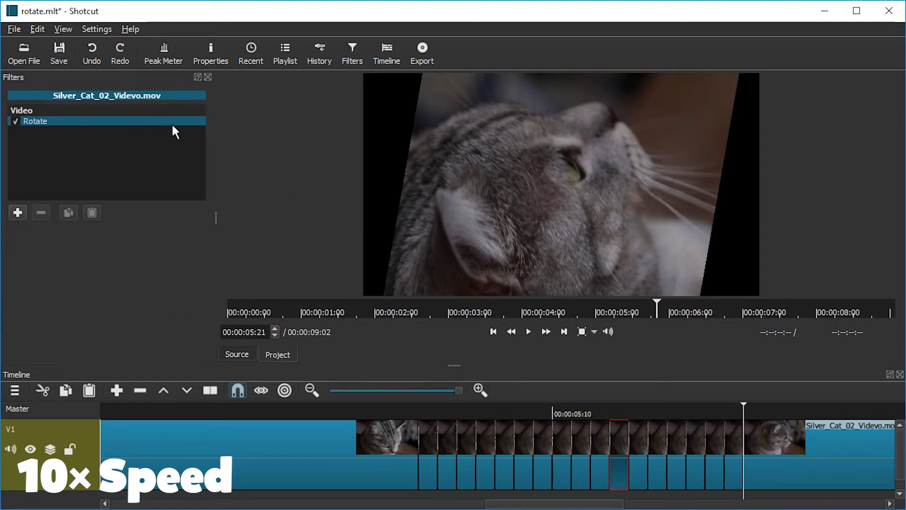
click(173, 122)
drag(176, 254, 237, 259)
text(290)
click(637, 436)
click(161, 121)
text(291)
Step: Go over the thirteenth one-frame segment and set the fourteenth segment's rotation to 294 degrees
click(656, 436)
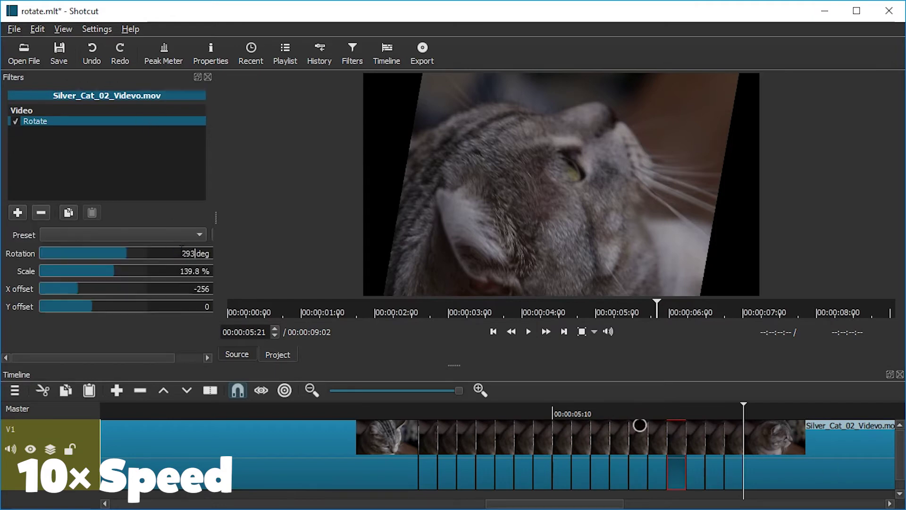
click(657, 445)
click(674, 445)
text(294)
drag(177, 253, 213, 255)
Step: Set the rotation of the fifteenth one-frame segment to 295 degrees and the sixteenth to 296 degrees
click(696, 451)
text(295)
click(712, 458)
text(296)
Step: Set the rotation of the last one-frame segment to 297 degrees and the longer clip after it to 298 degrees
click(733, 448)
click(142, 121)
text(297)
click(755, 449)
click(161, 121)
text(298)
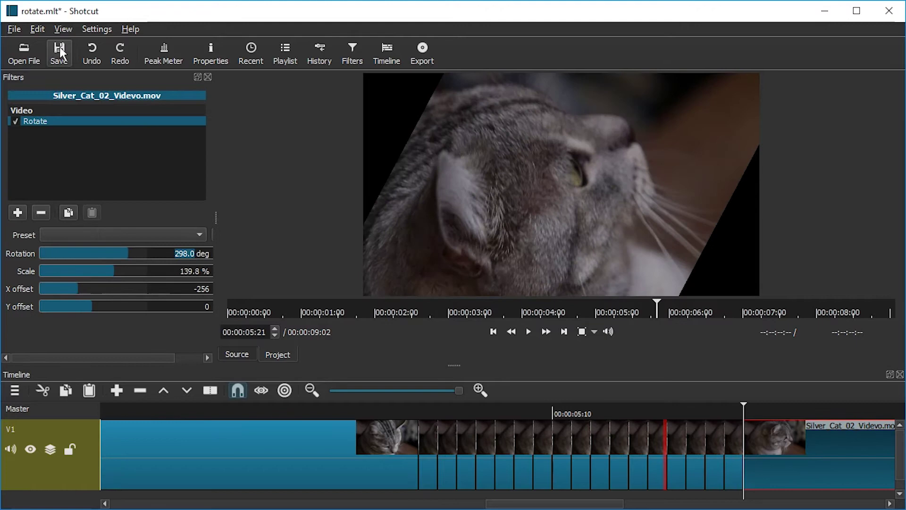
Step: Save the project and play the timeline repeatedly from just before the frame-by-frame rotated segments
click(60, 49)
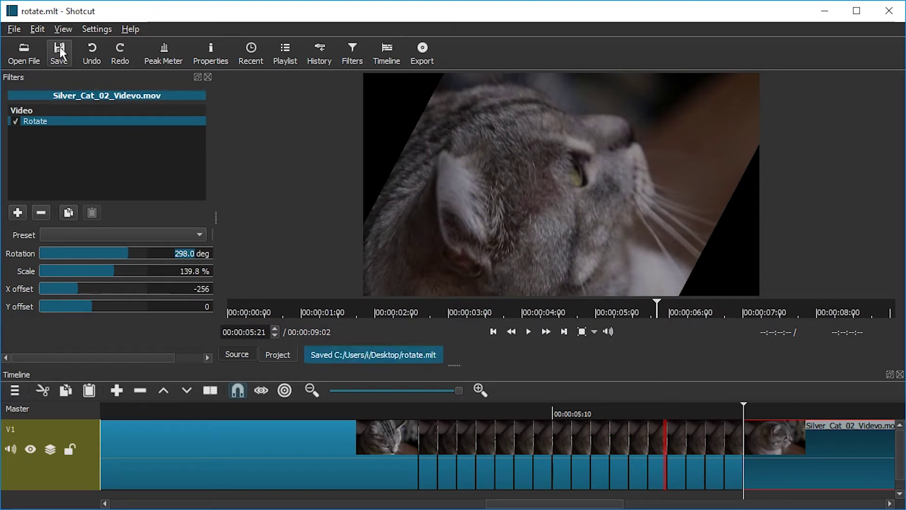
click(289, 409)
key(space)
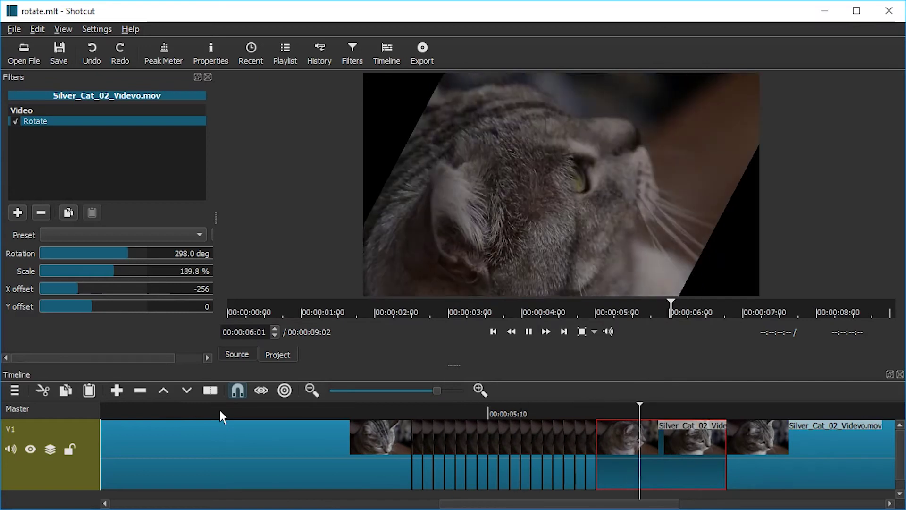
click(219, 408)
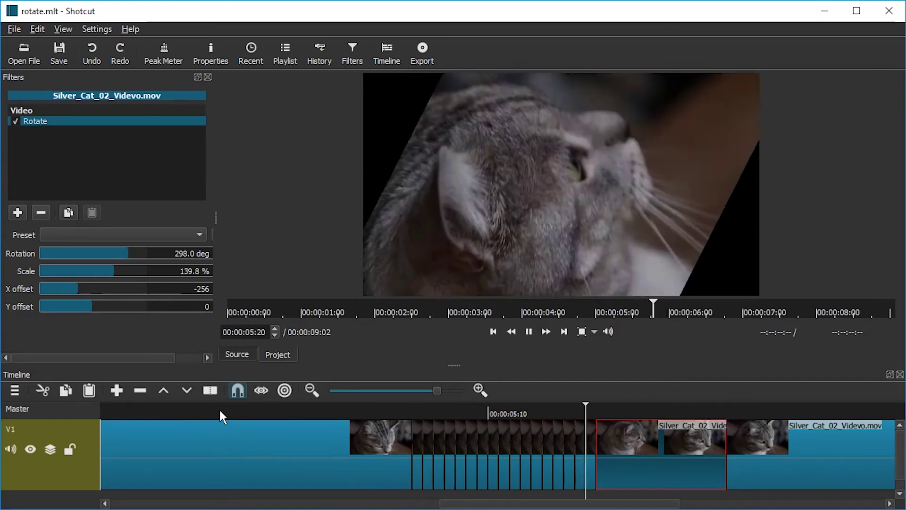
click(220, 412)
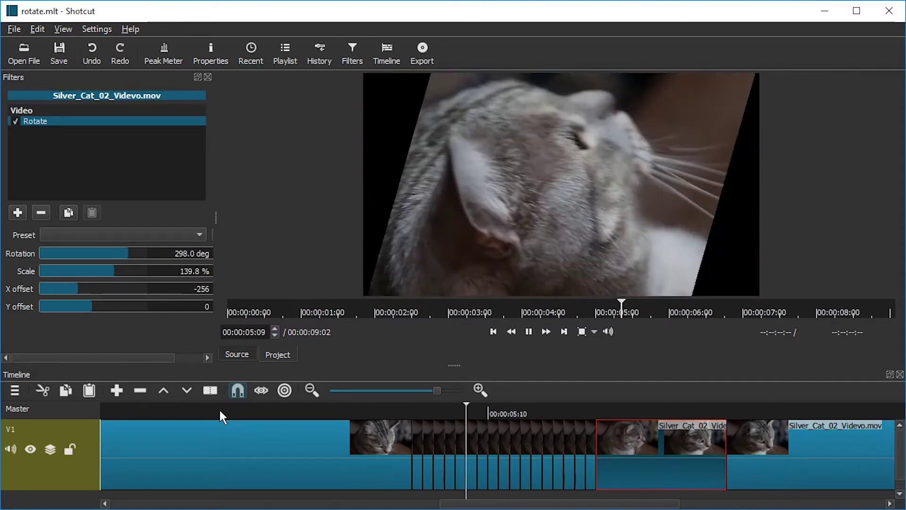
click(219, 409)
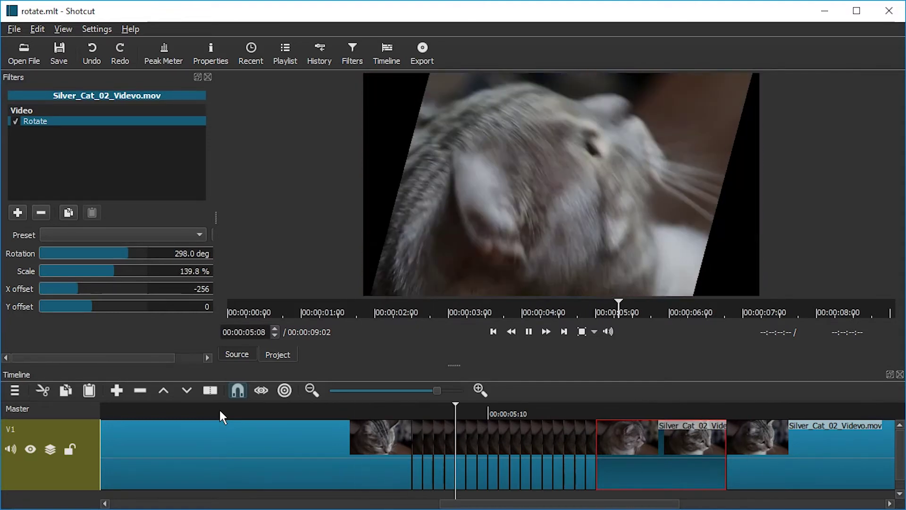
click(219, 408)
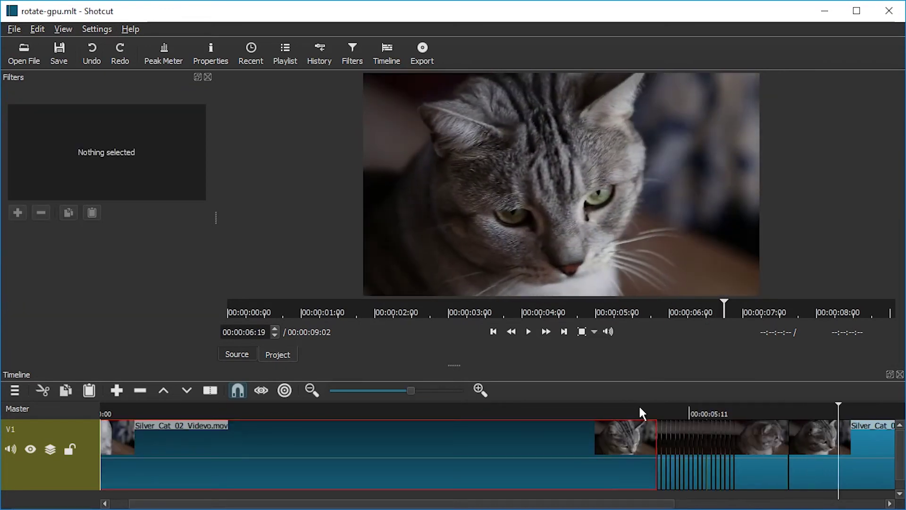
Step: In the rotate-gpu.mlt project, place the playhead at 00:00:05:00 before the rotated frames and open the export settings
click(640, 414)
scroll(621, 406, down, 1)
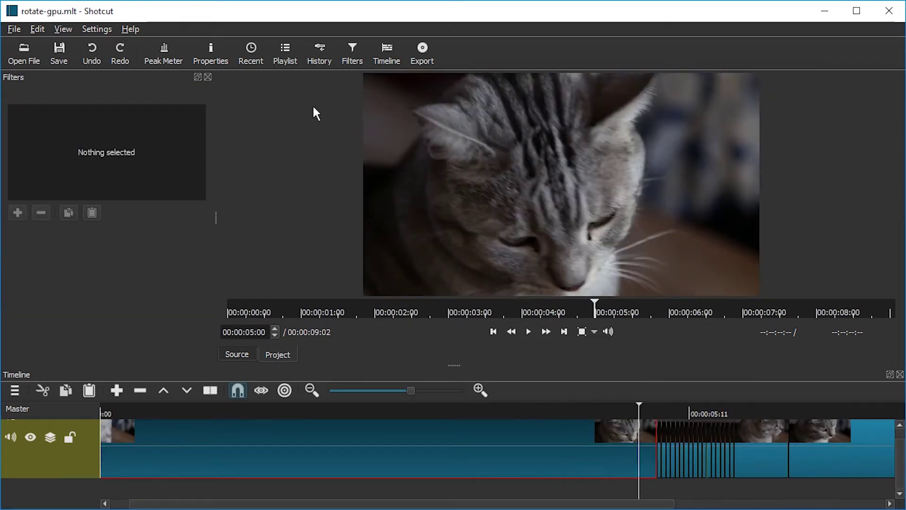
click(423, 53)
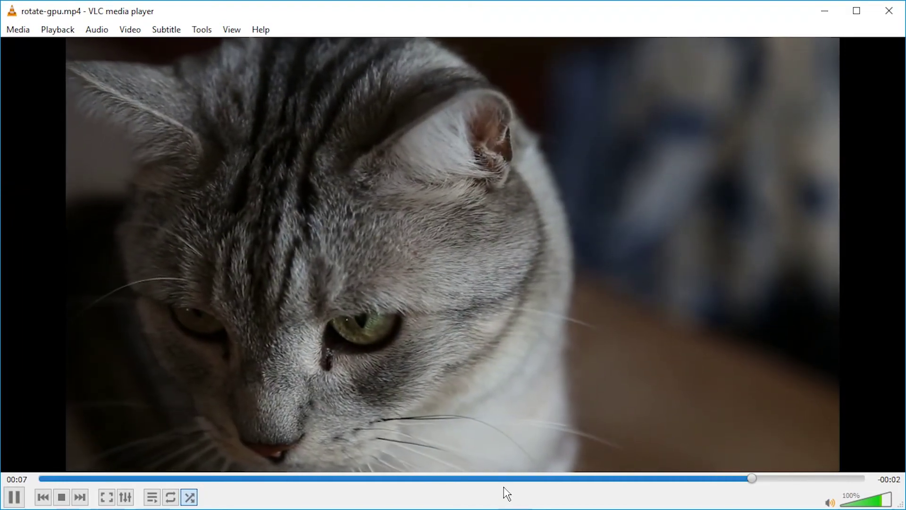
Step: Replay the exported rotate-gpu.mp4 in VLC from around the four-second mark to examine the rotated section
click(499, 479)
key(space)
click(489, 478)
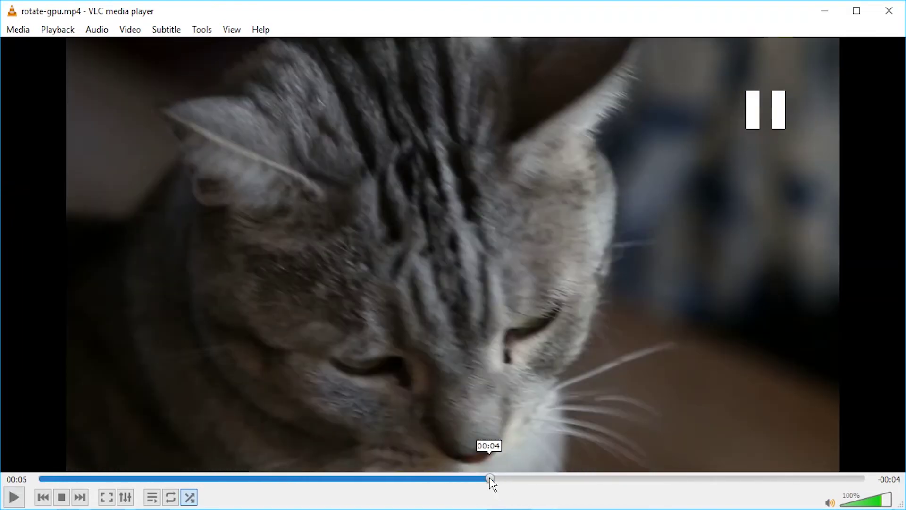
key(space)
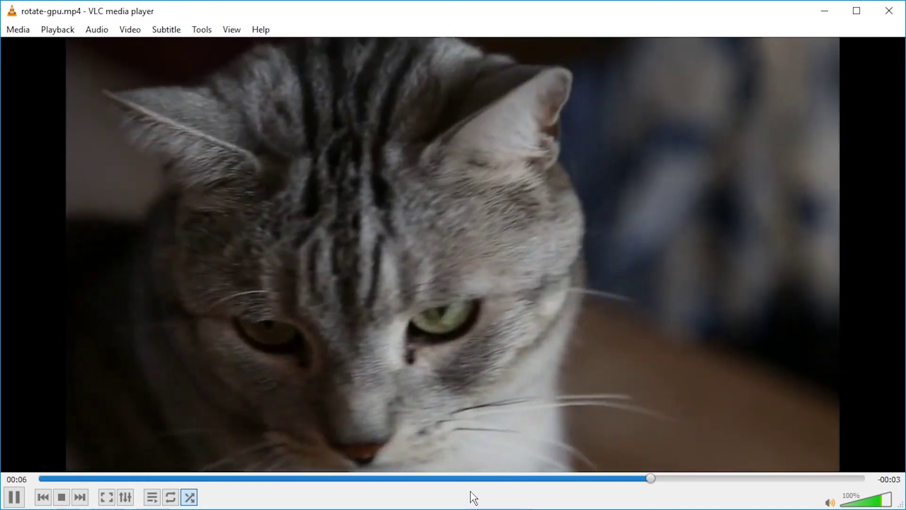
click(468, 478)
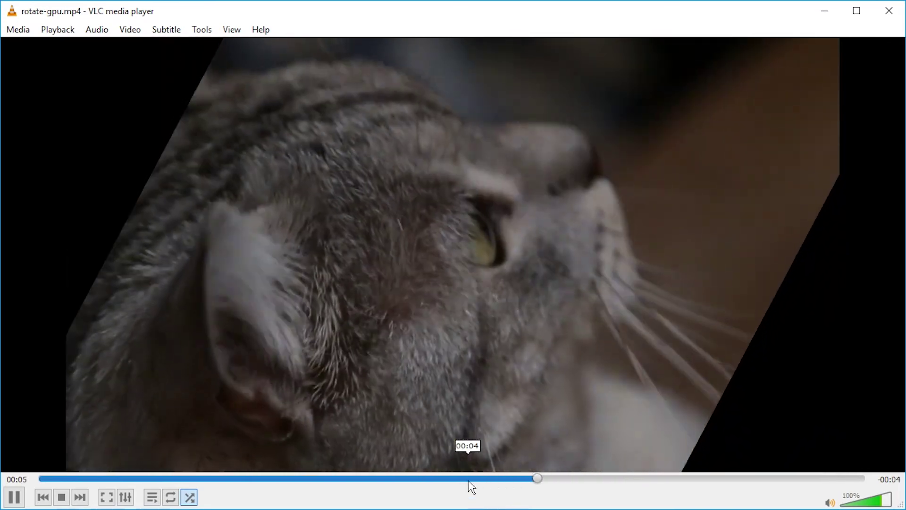
click(447, 477)
key(space)
key(space)
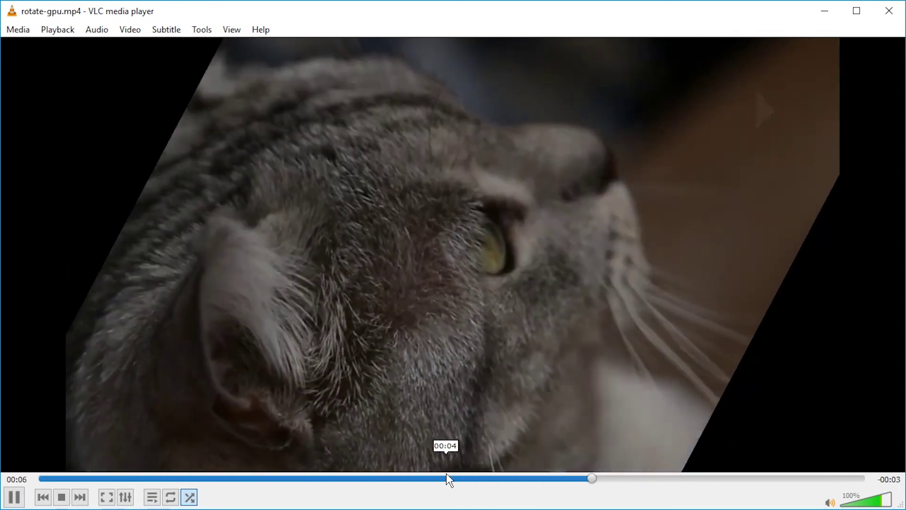
click(447, 477)
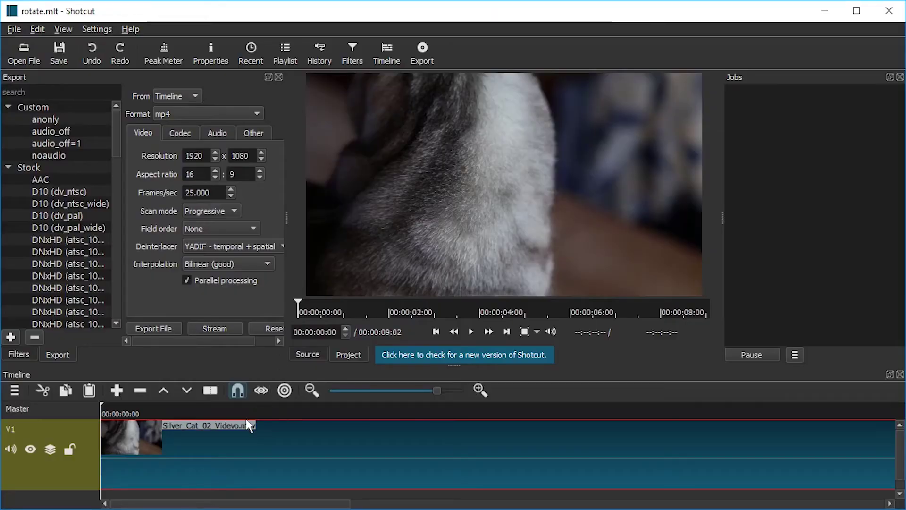
Step: Back in Shotcut's rotate.mlt project, close the export settings and move the playhead to 00:00:00:14
click(248, 411)
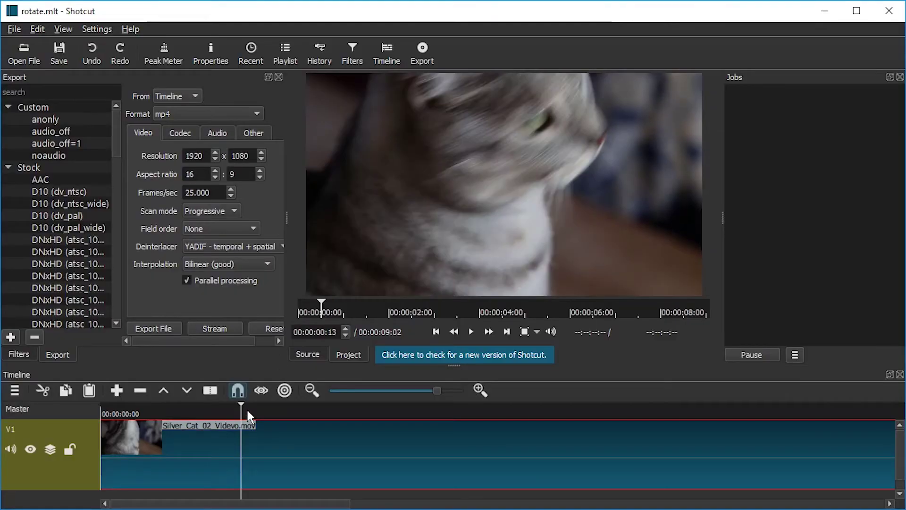
click(280, 77)
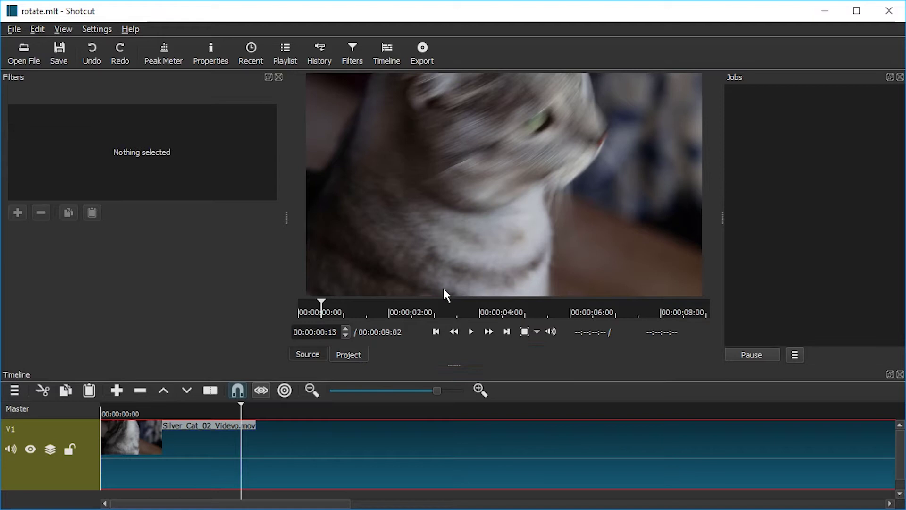
scroll(277, 447, down, 3)
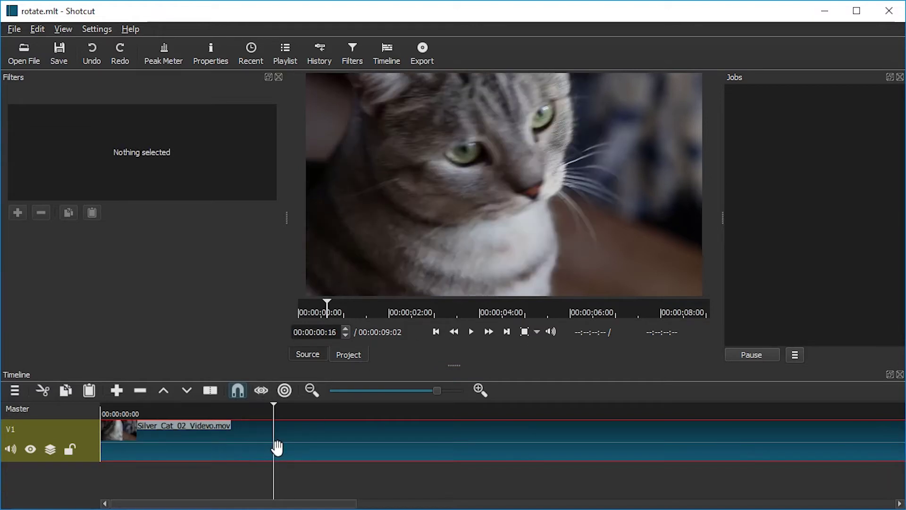
key(Left)
key(Left)
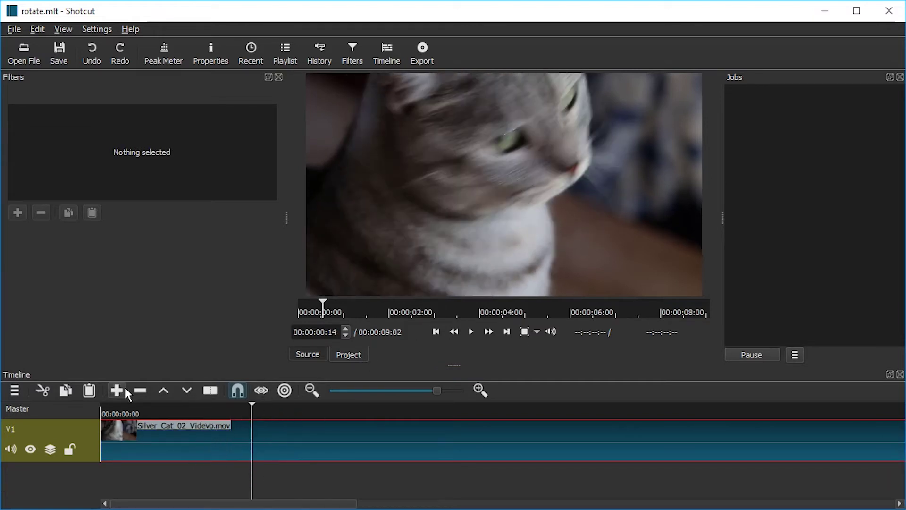
Step: Add a video track above V1 and make room by enlarging the timeline area and closing the Jobs list
click(15, 391)
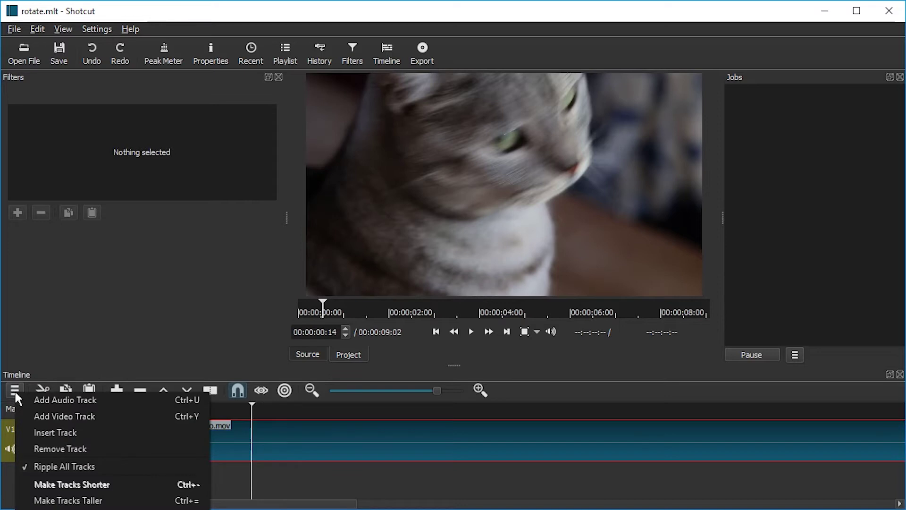
click(76, 414)
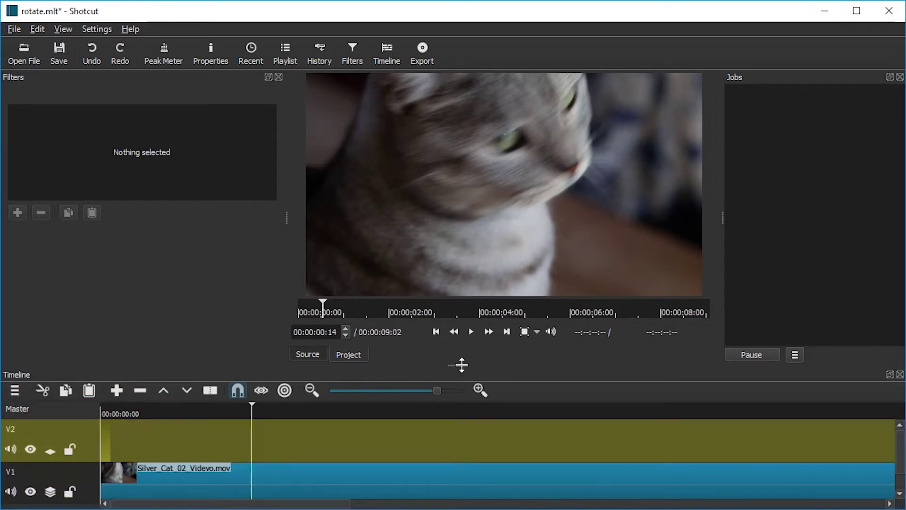
drag(462, 364, 467, 348)
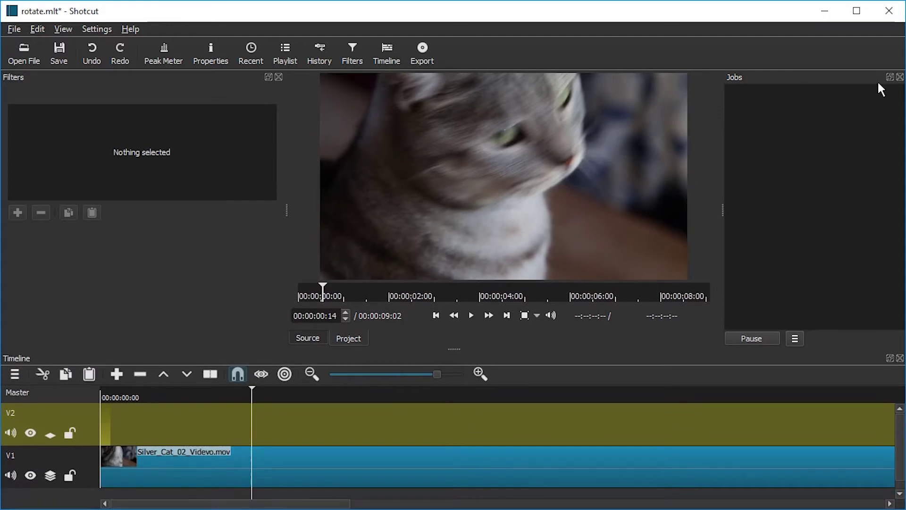
click(900, 77)
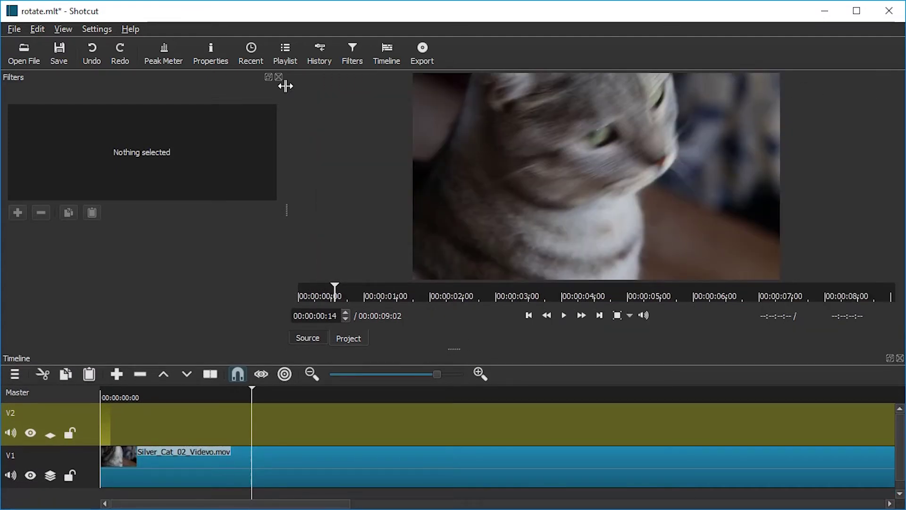
Step: Save the project and split the first cat clip on V1 at 00:00:00:11
click(219, 395)
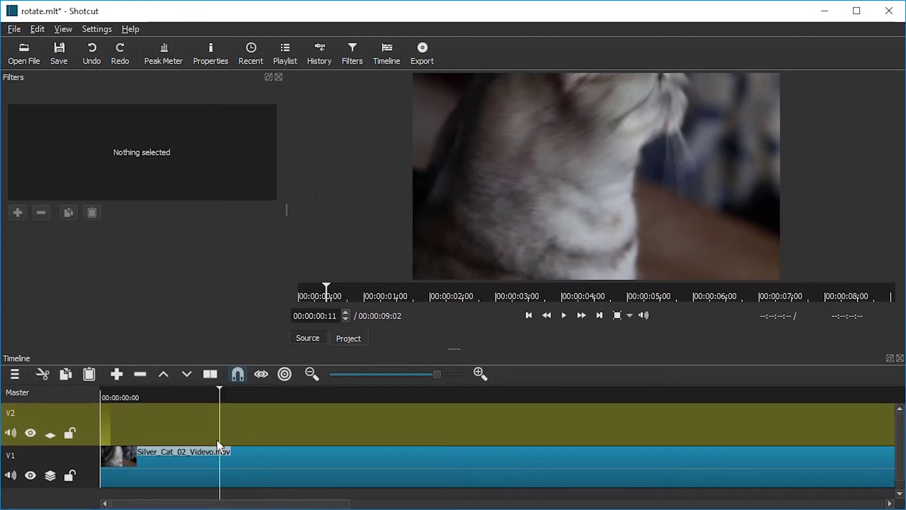
click(235, 460)
key(ctrl+s)
key(s)
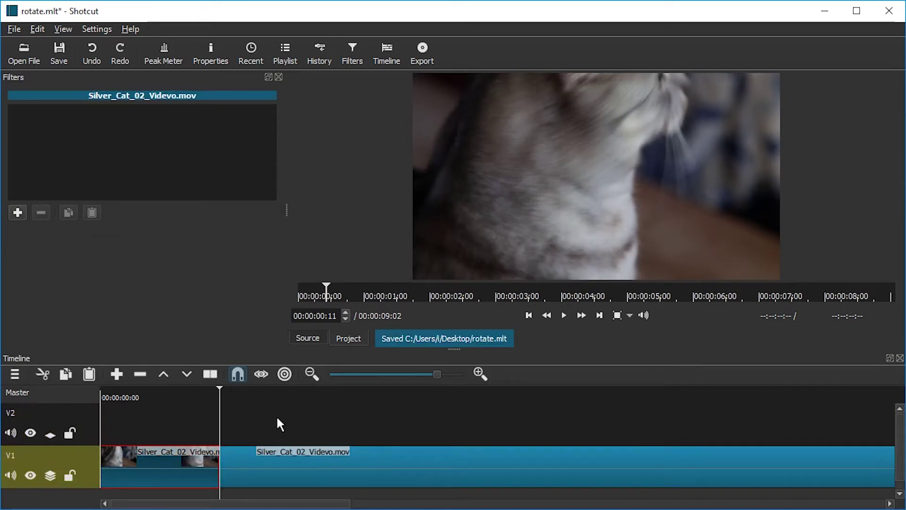
Step: Split the second cat clip on V1 at 00:00:01:09 to isolate a short segment
click(409, 376)
drag(408, 381, 405, 381)
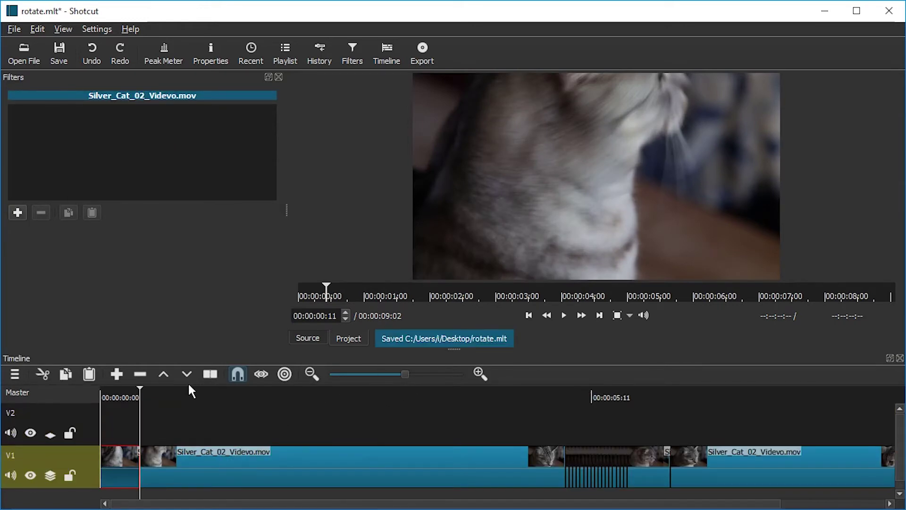
drag(205, 398, 224, 388)
key(s)
Step: Add a Text filter captioned "SUBSCRIBE 4 CATZ!" to the isolated V1 segment, previewing at 00:00:00:22, and look through its settings
click(191, 457)
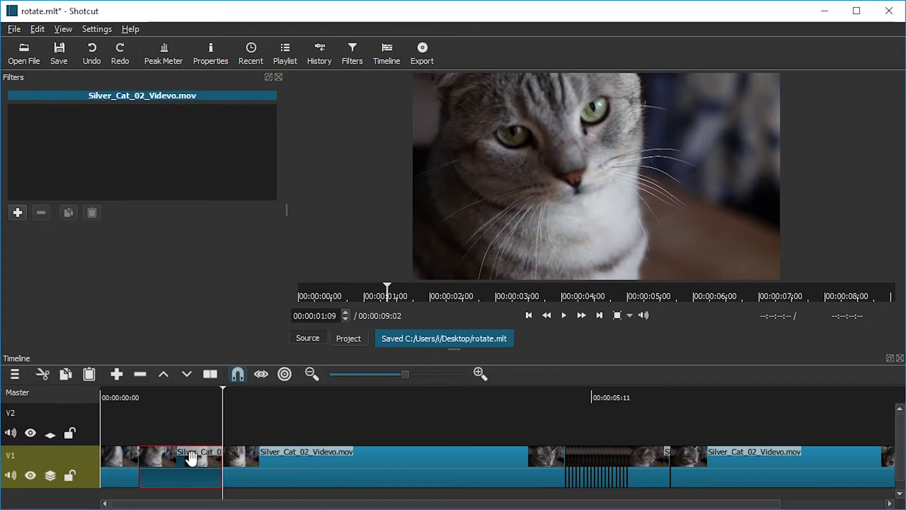
click(180, 396)
click(18, 212)
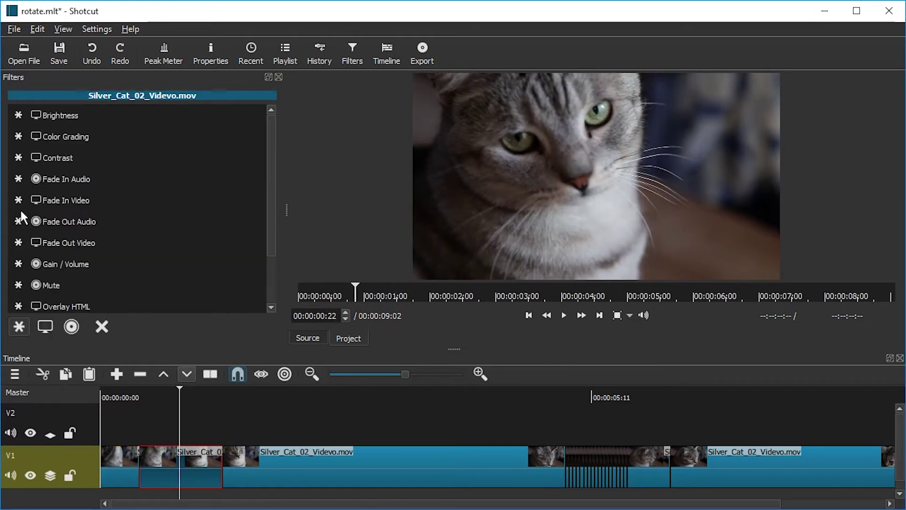
scroll(103, 218, down, 3)
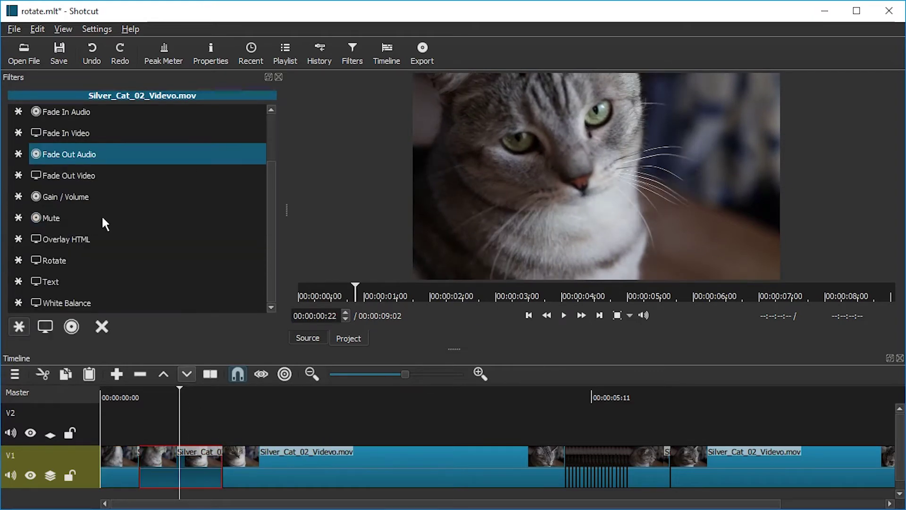
click(57, 282)
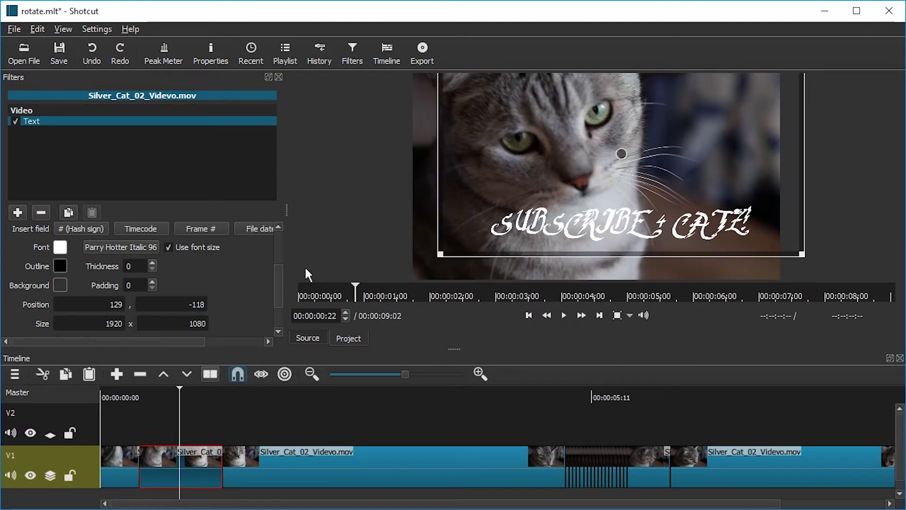
drag(275, 268, 284, 292)
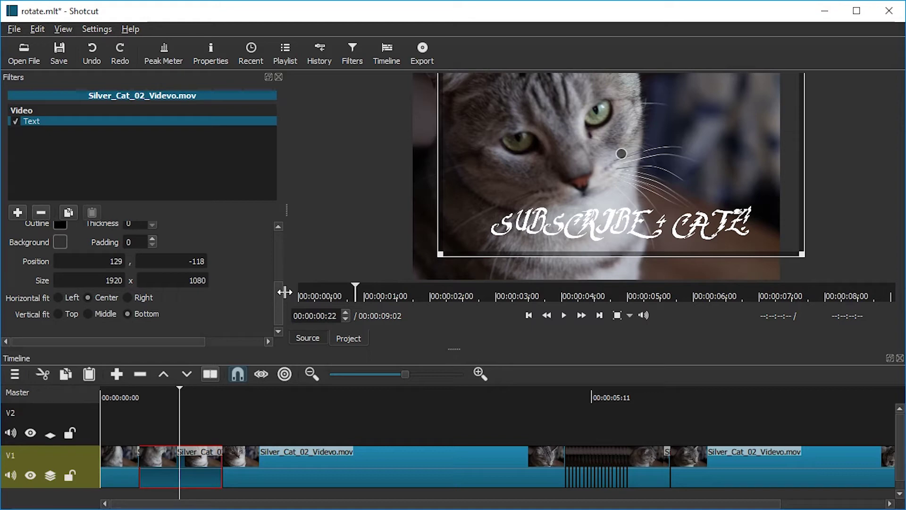
drag(284, 291, 282, 260)
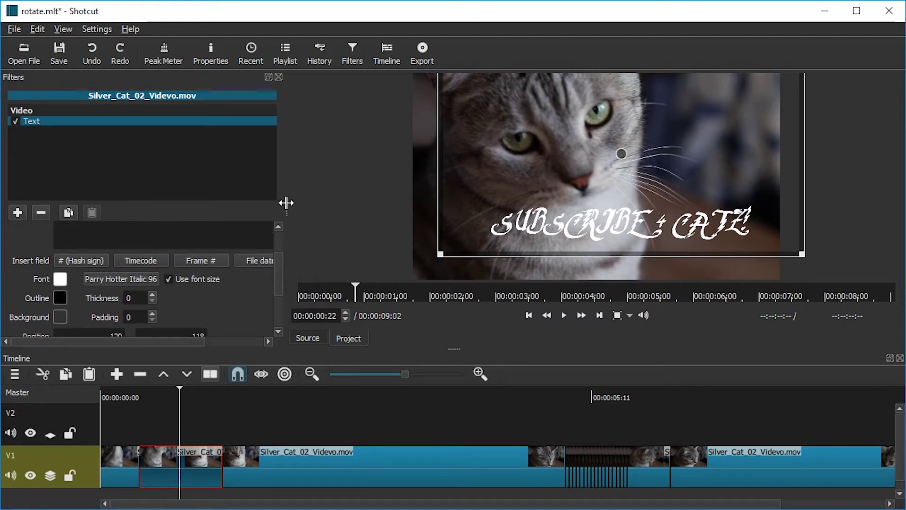
Step: Try a Rotate filter of 327.1 degrees on the captioned segment, save the project, and remove that filter again
click(19, 212)
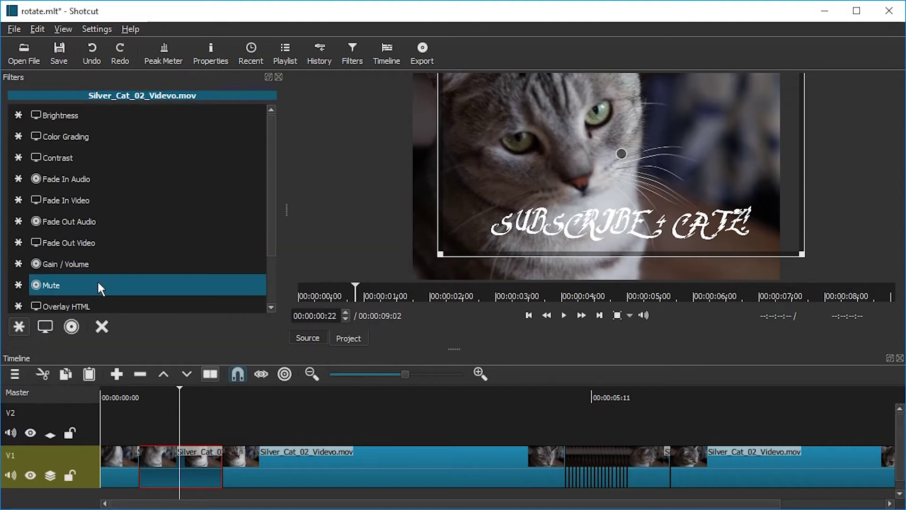
scroll(97, 278, down, 1)
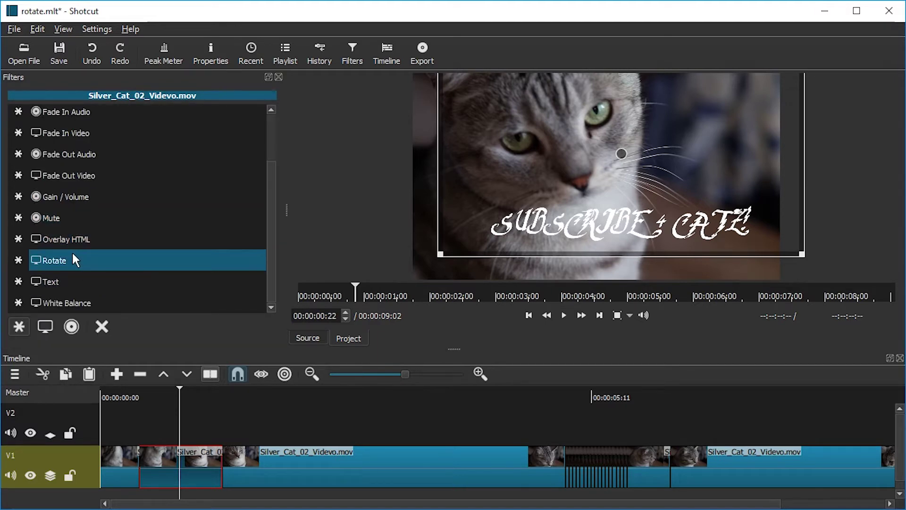
click(80, 260)
drag(83, 255, 158, 250)
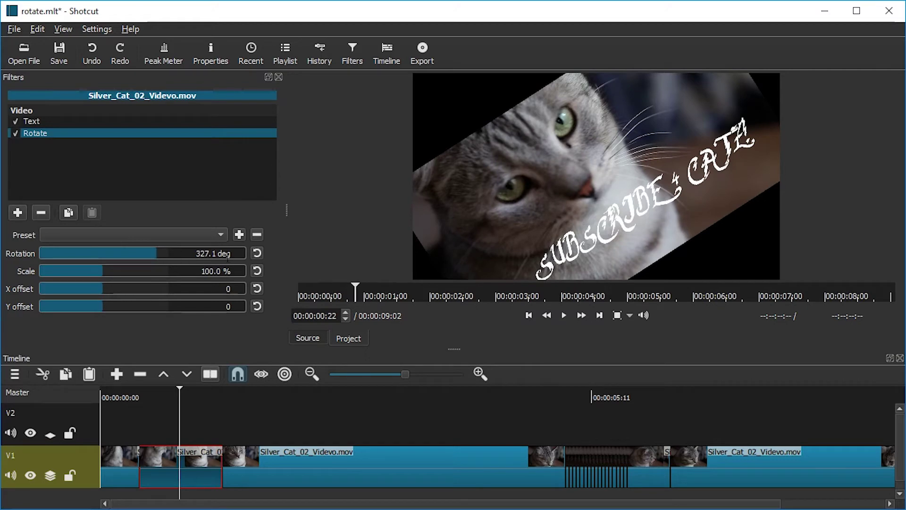
key(ctrl+s)
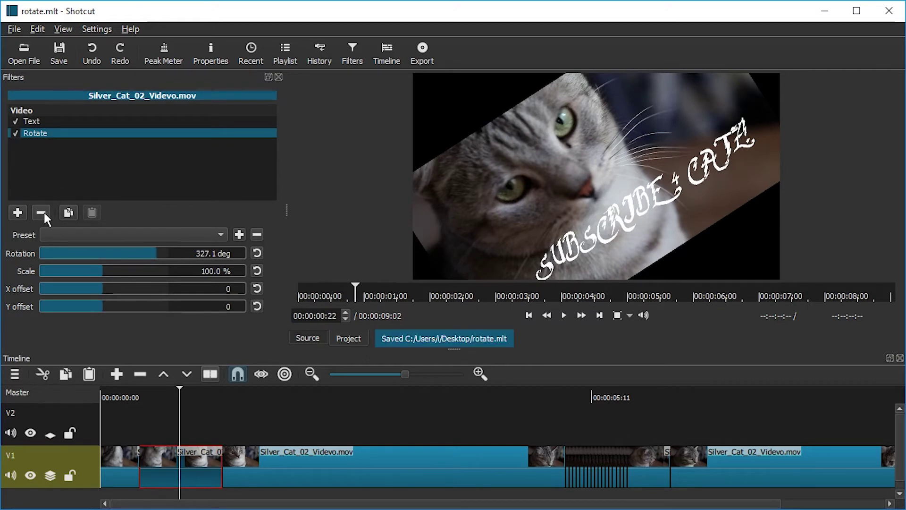
click(44, 212)
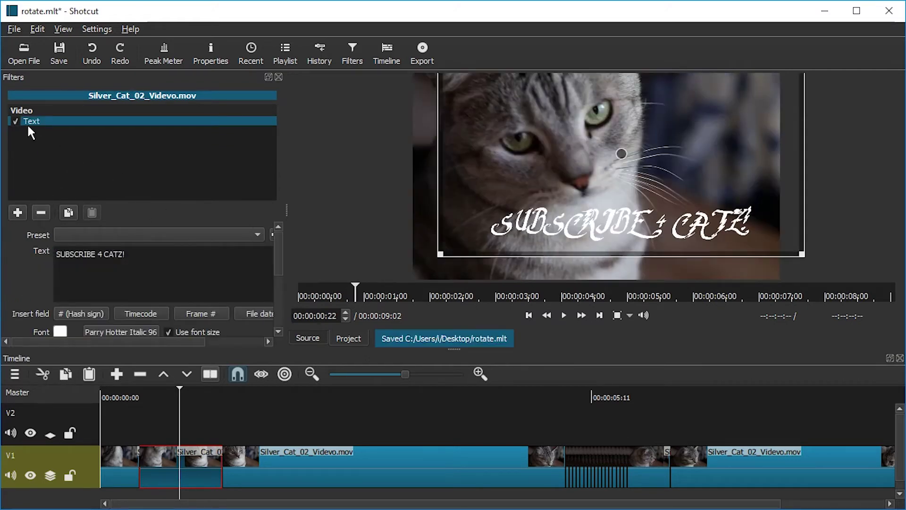
Step: Generate a transparent white color clip (#00FFFFFF, alpha 0) and place it on V2 aligned with the start of the captioned segment
click(14, 28)
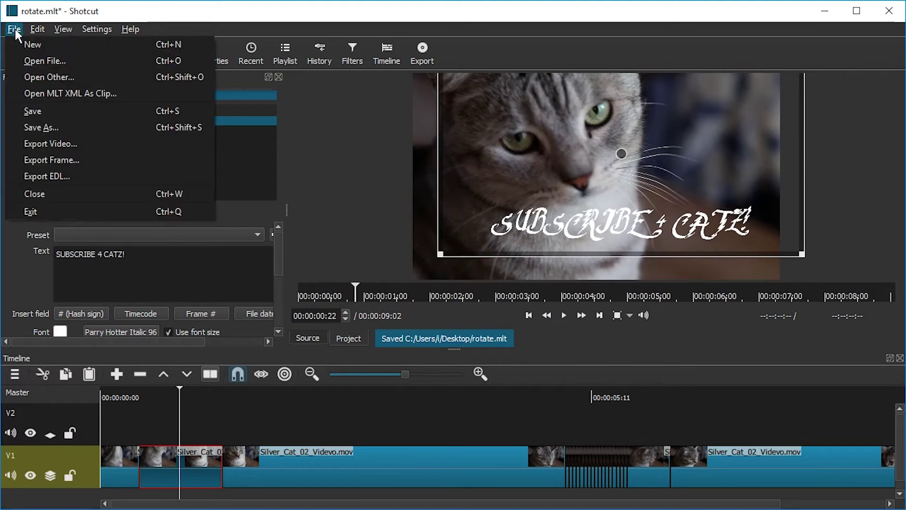
click(80, 79)
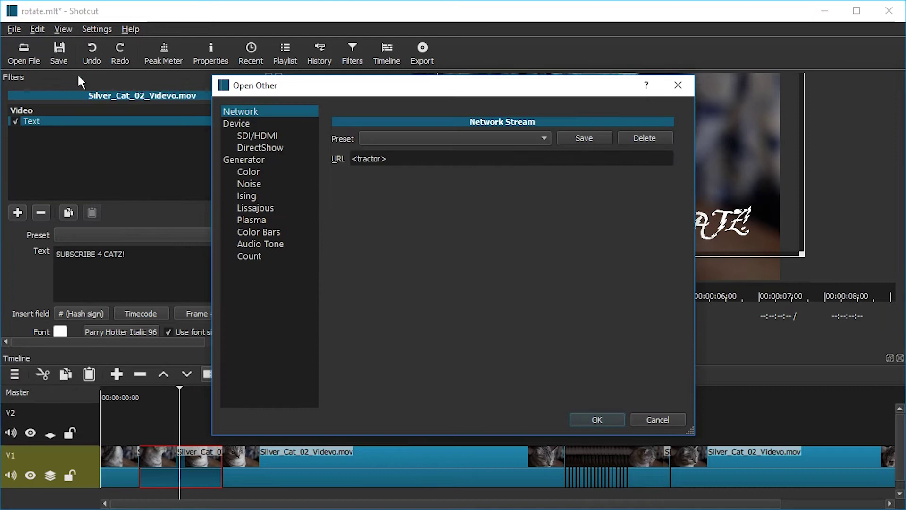
click(253, 170)
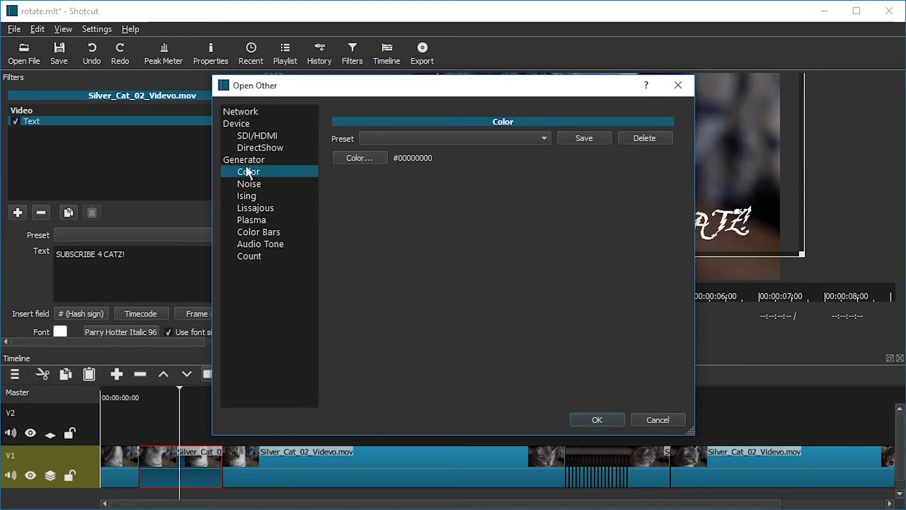
click(368, 162)
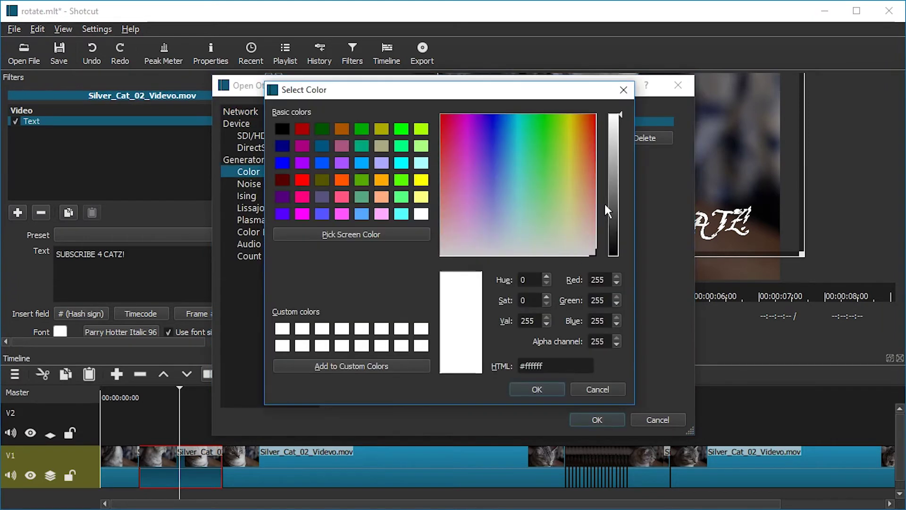
click(587, 341)
key(ctrl+a)
text(0)
click(540, 390)
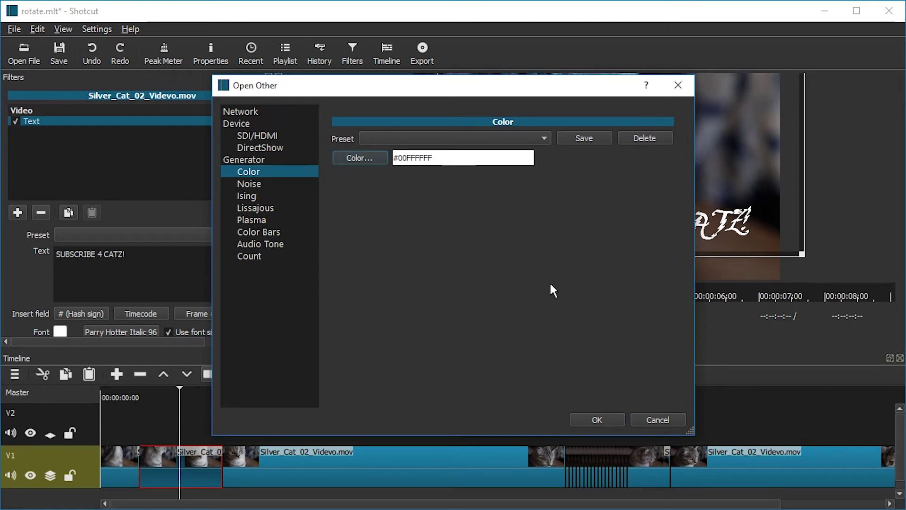
click(597, 419)
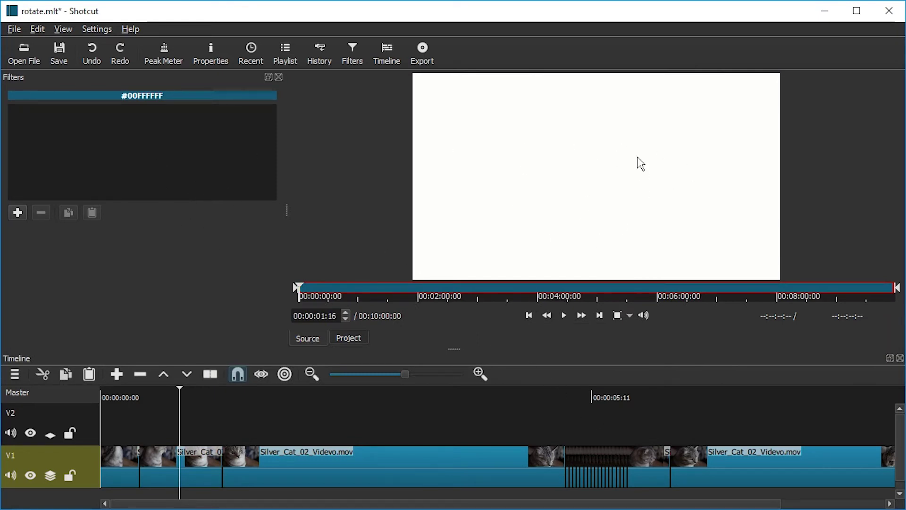
drag(639, 162, 141, 425)
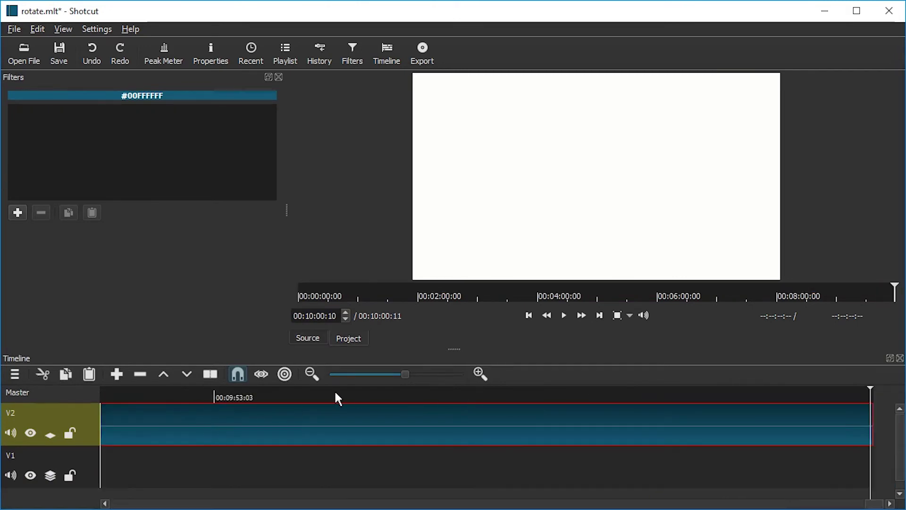
Step: Try to split the transparent V2 clip at 00:00:01:09 and remove the part after the split
key(Home)
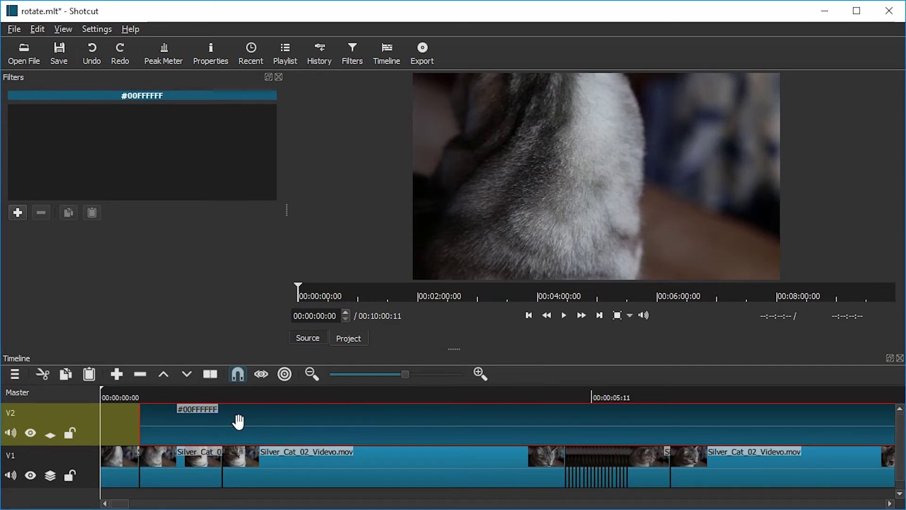
key(Down)
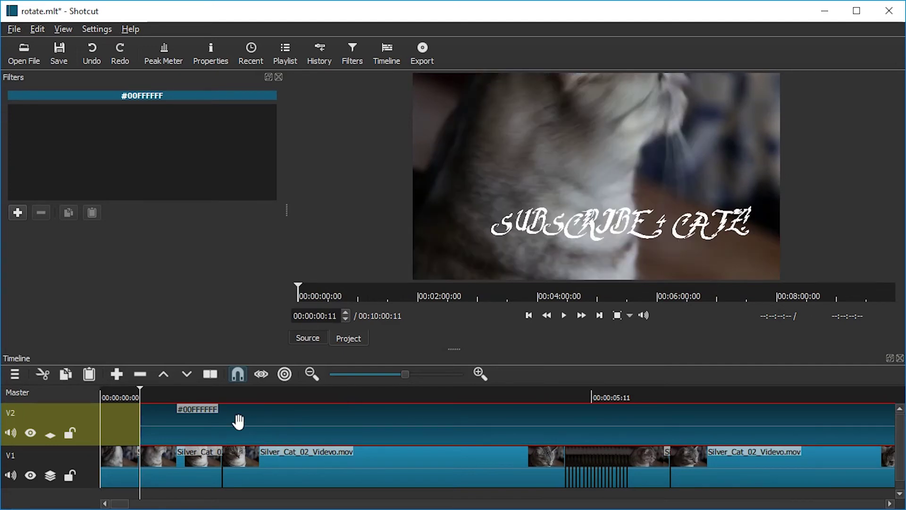
key(Down)
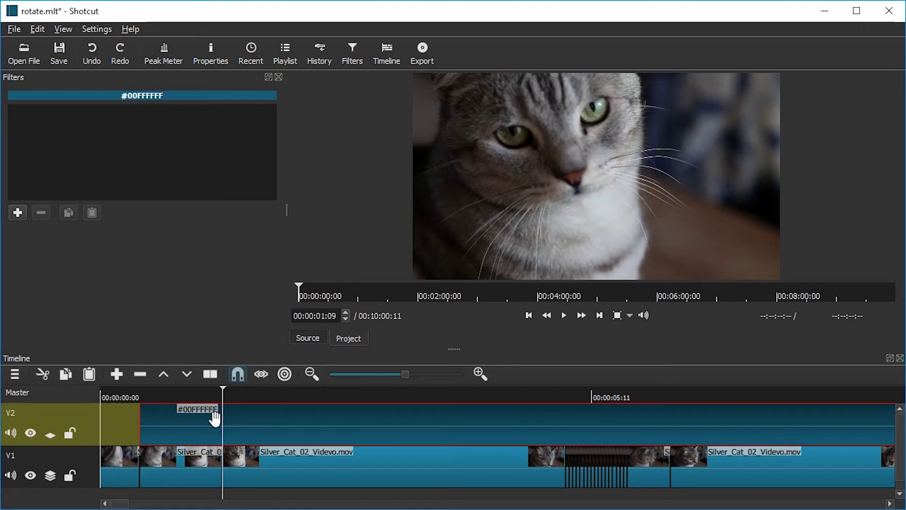
key(s)
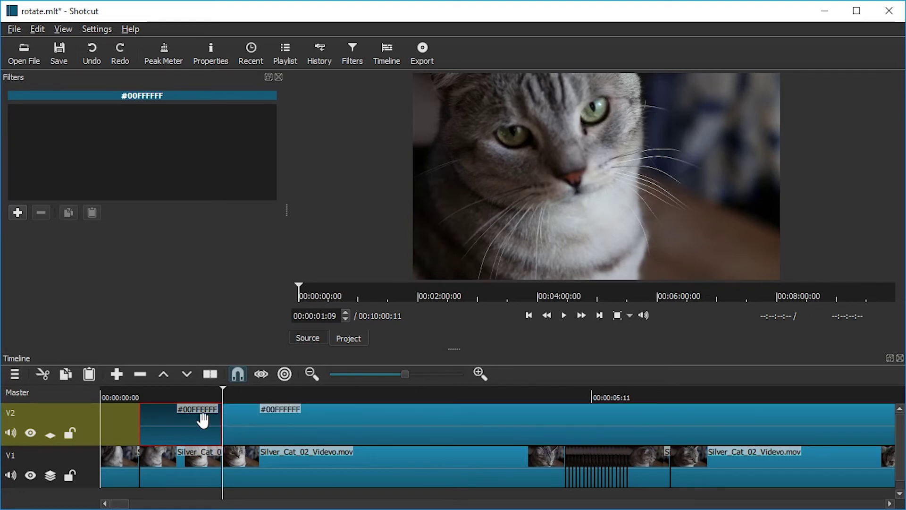
right_click(321, 419)
click(361, 464)
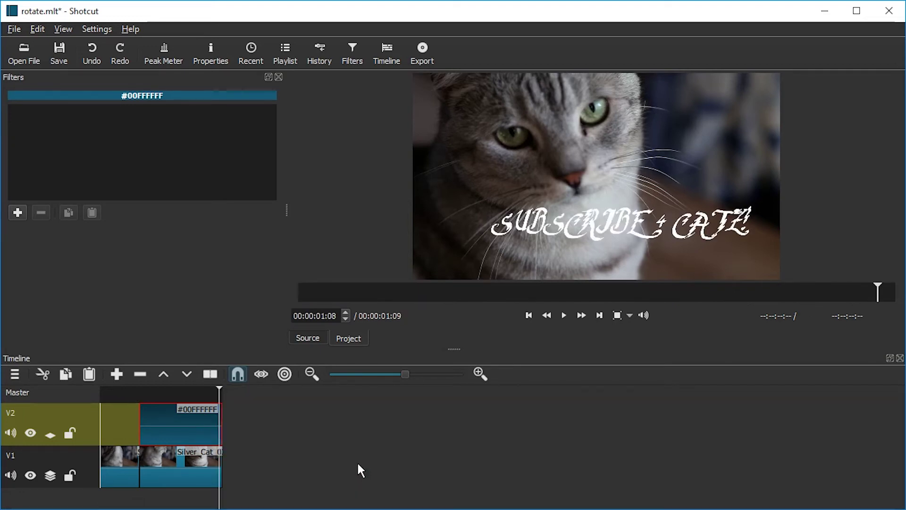
Step: Undo the last removal and recover the auto-saved project after Shotcut restarts
key(ctrl+z)
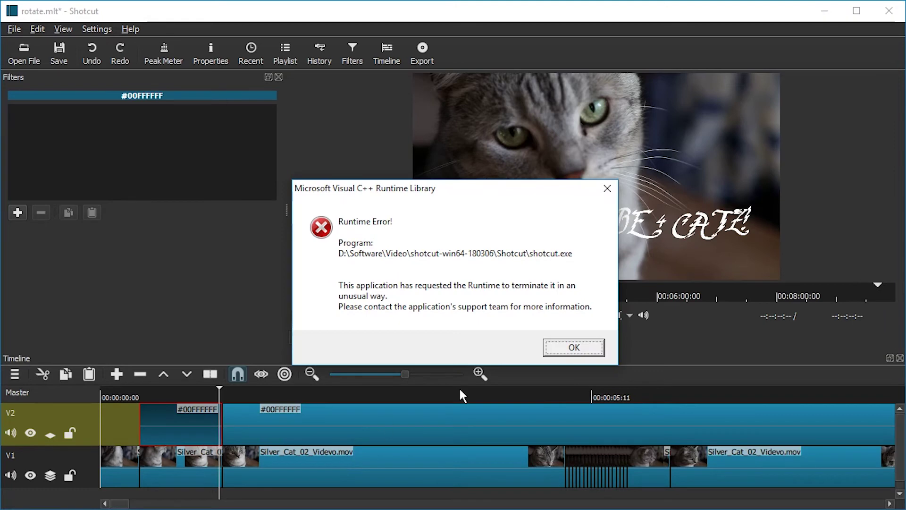
click(568, 349)
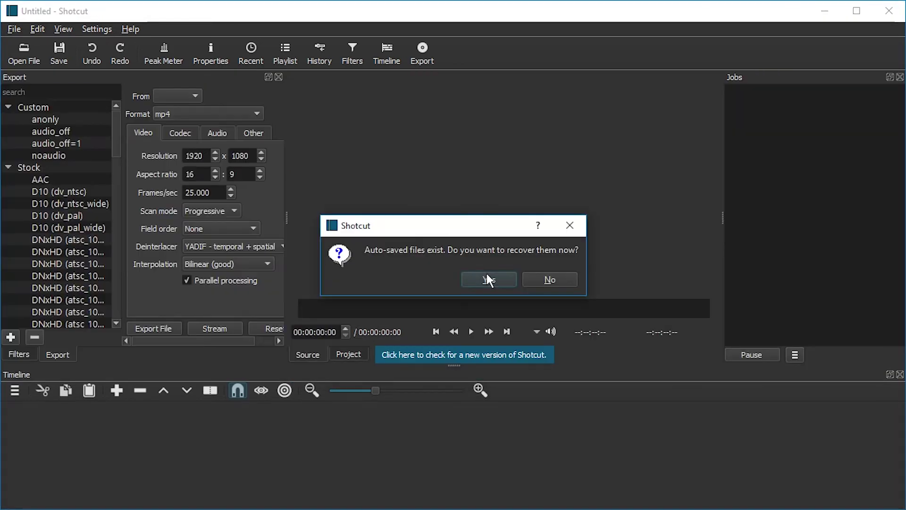
click(486, 275)
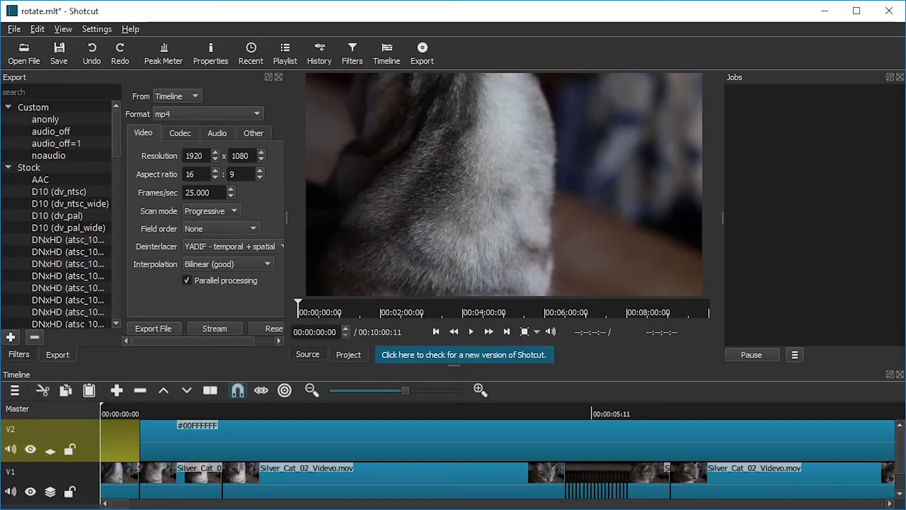
Step: Split the transparent V2 clip at 00:00:01:09 and delete the part after it, leaving the V1 clips in place
click(180, 430)
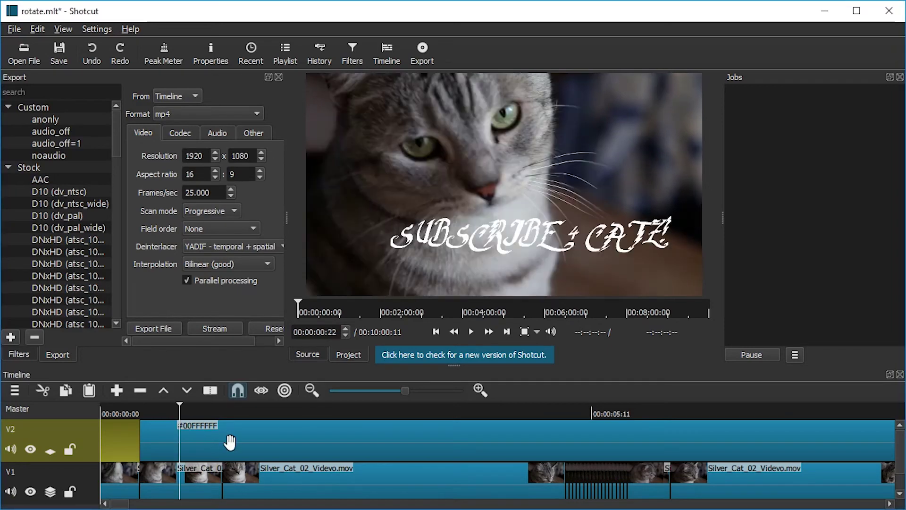
key(Down)
key(alt+Right)
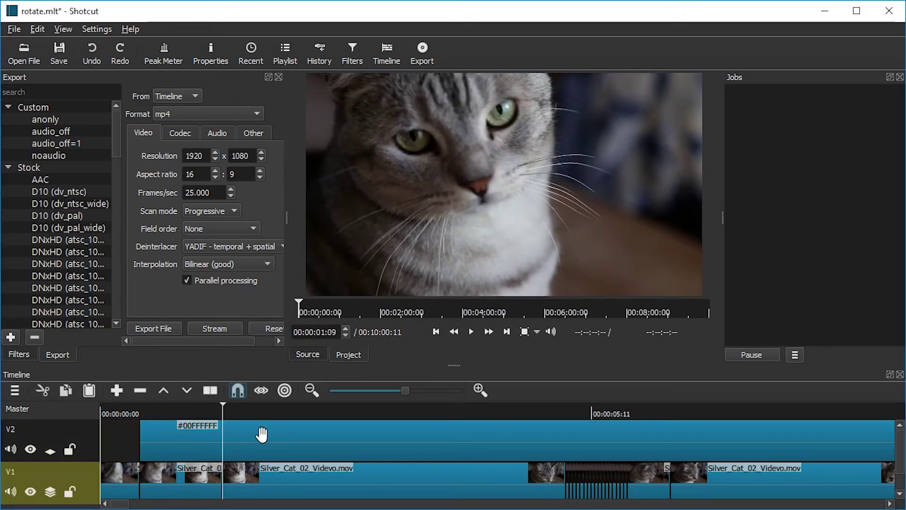
click(262, 432)
key(s)
click(263, 432)
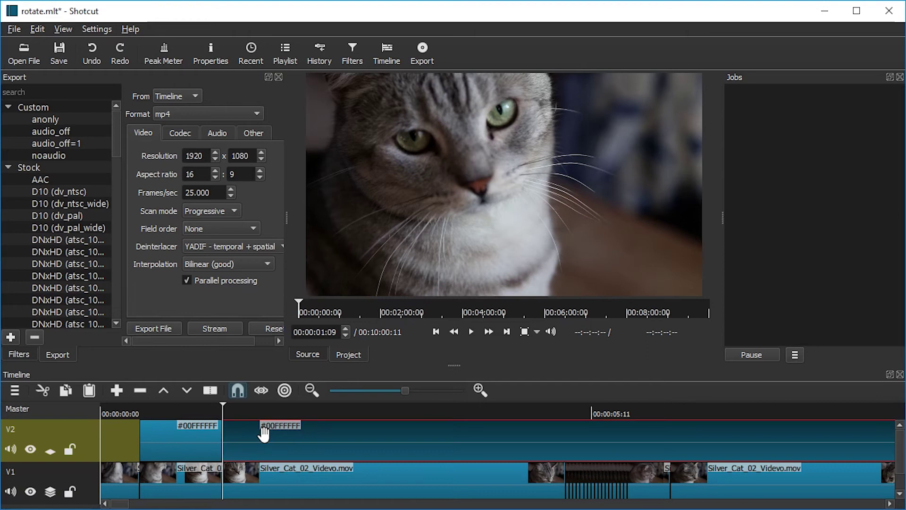
right_click(264, 433)
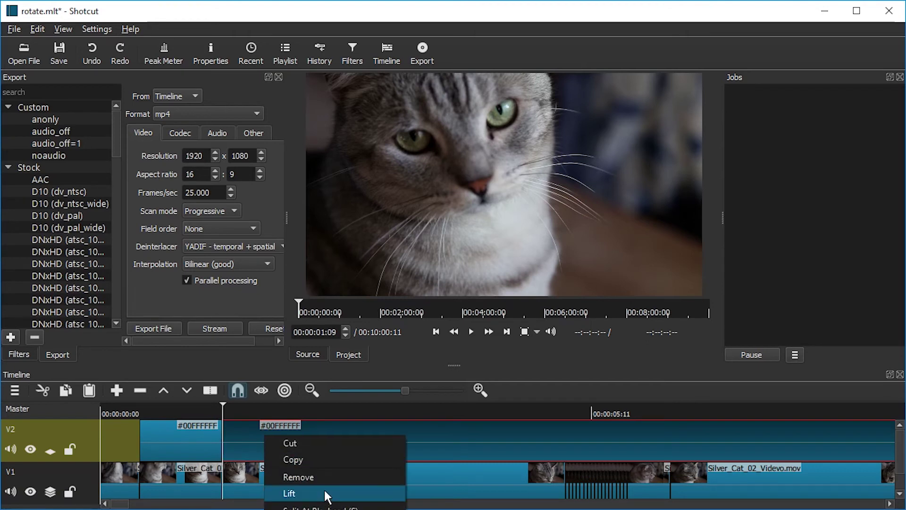
click(471, 449)
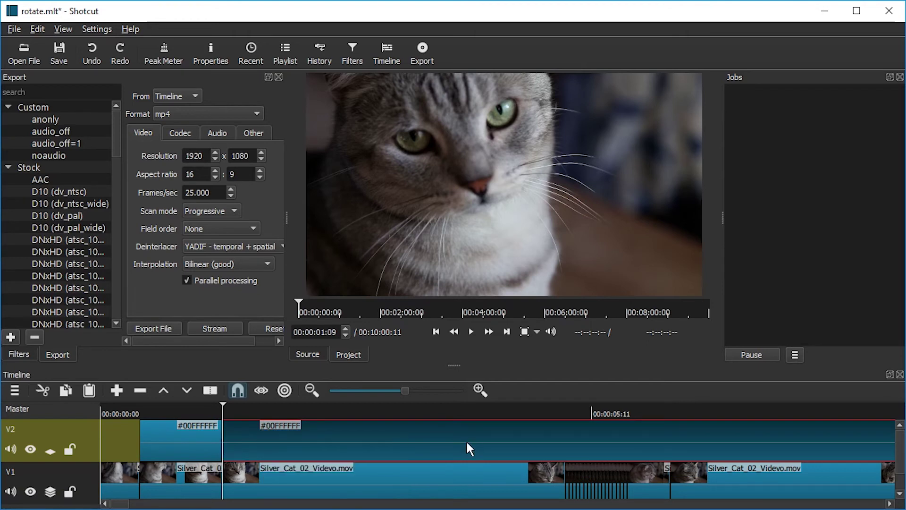
key(Delete)
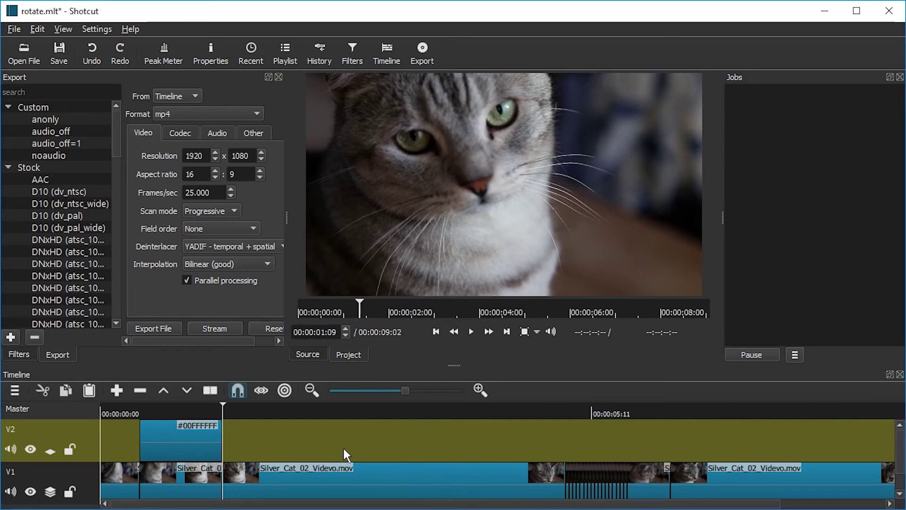
Step: Copy the Text filter of the captioned V1 clip from its filter list
scroll(344, 443, down, 3)
scroll(344, 443, up, 3)
click(151, 411)
click(179, 477)
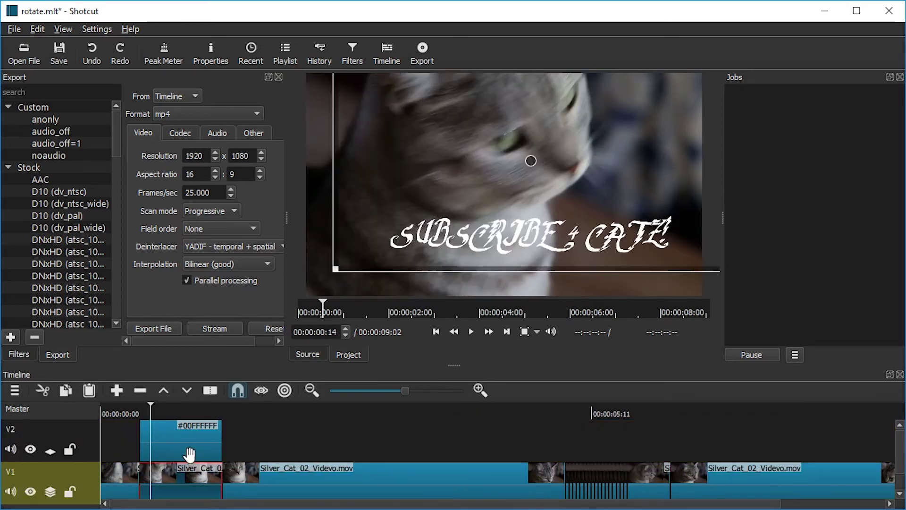
click(279, 77)
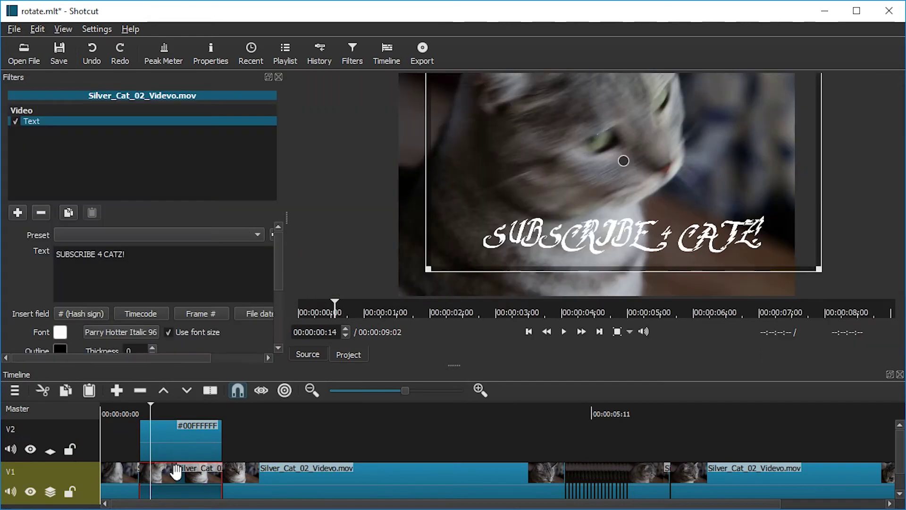
click(68, 212)
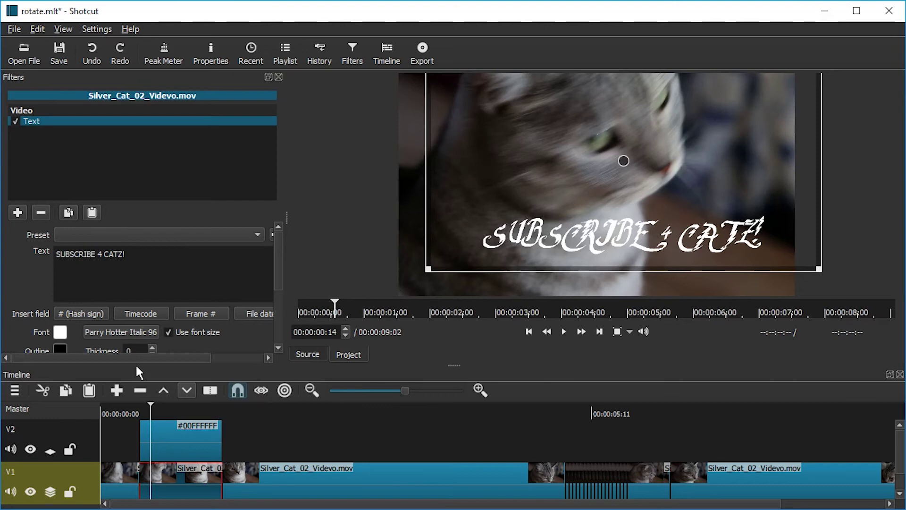
Step: Paste the copied Text filter onto the transparent V2 clip and remove the Text filter from the captioned V1 clip
click(202, 436)
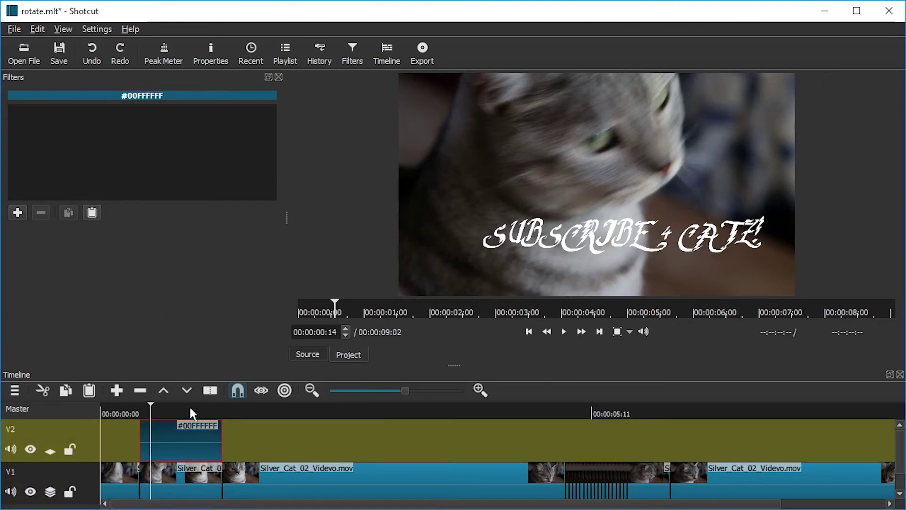
click(93, 212)
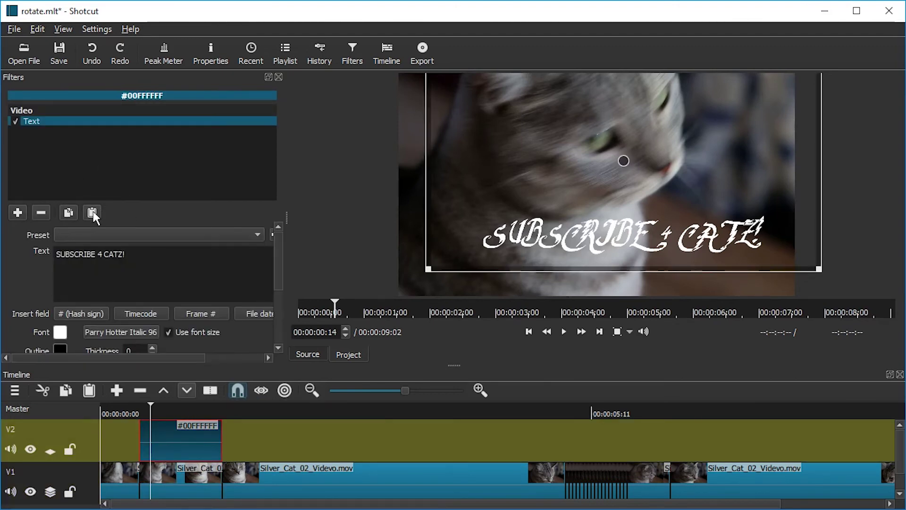
click(179, 471)
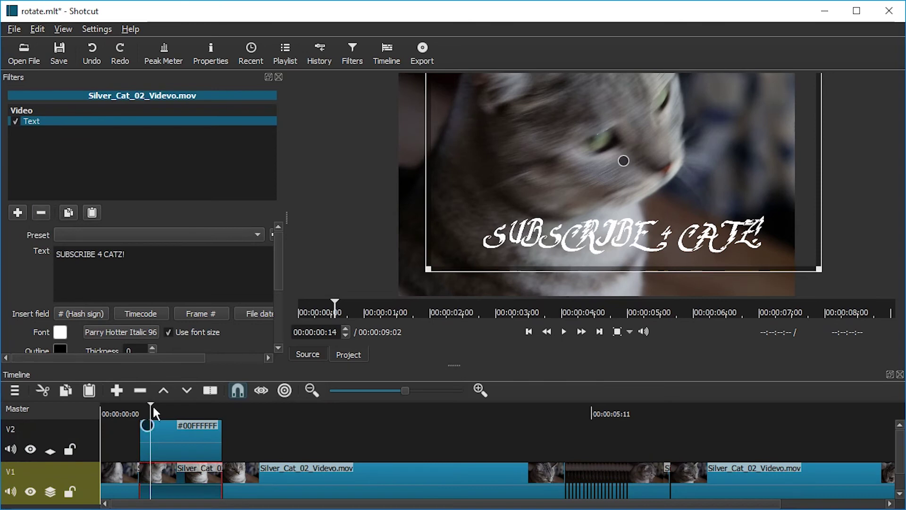
click(43, 215)
Step: Add a Rotate filter to the transparent V2 clip and set its rotation to about 334.8 deg
click(194, 433)
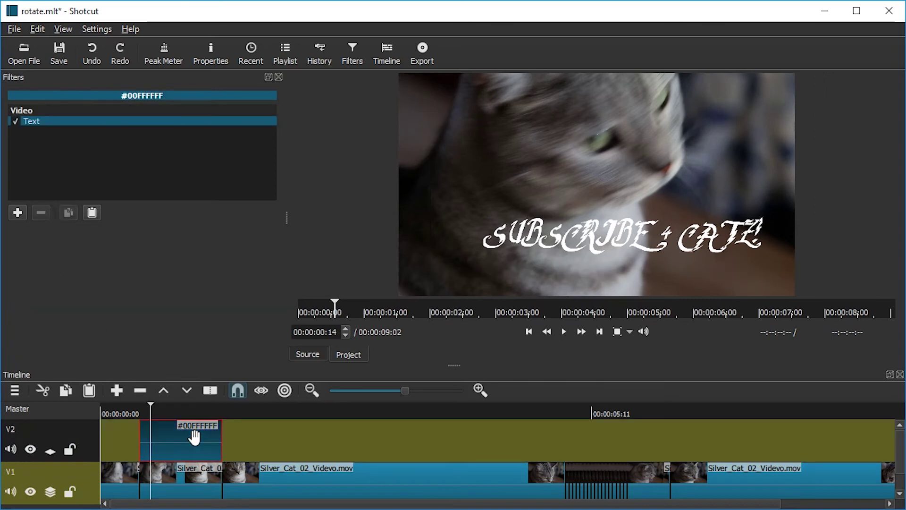
click(17, 213)
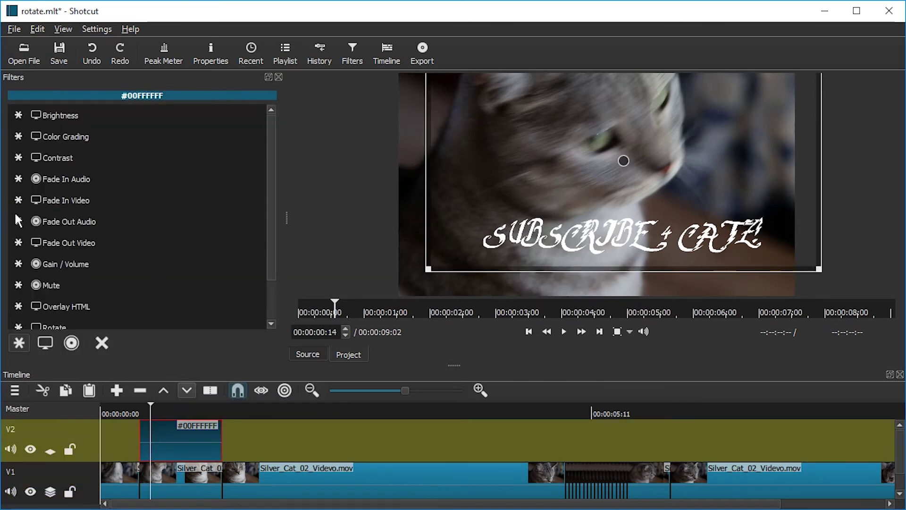
scroll(94, 283, down, 2)
click(65, 274)
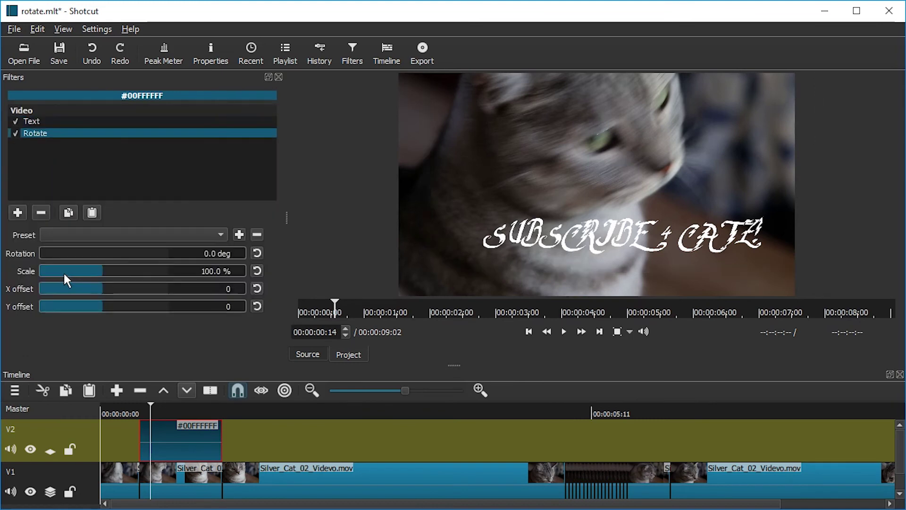
drag(92, 255, 161, 256)
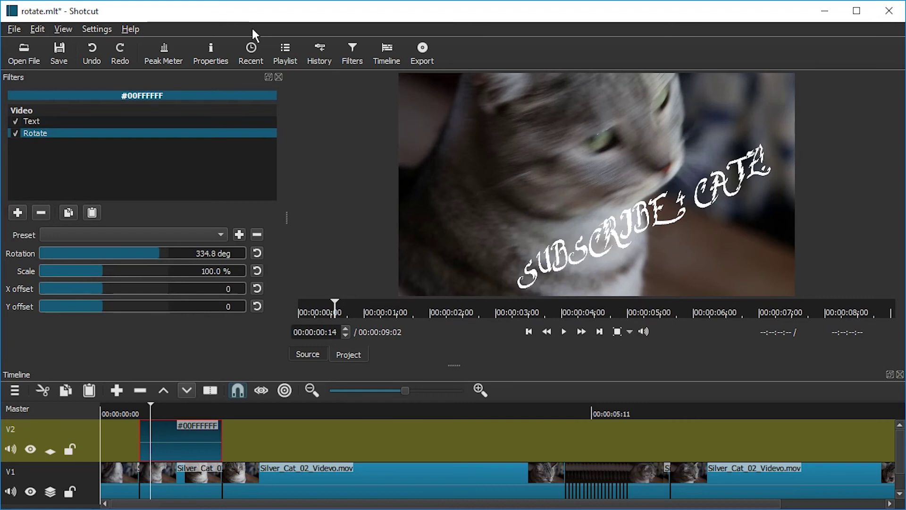
Step: Check the Shotcut version in the program information and close it
click(131, 30)
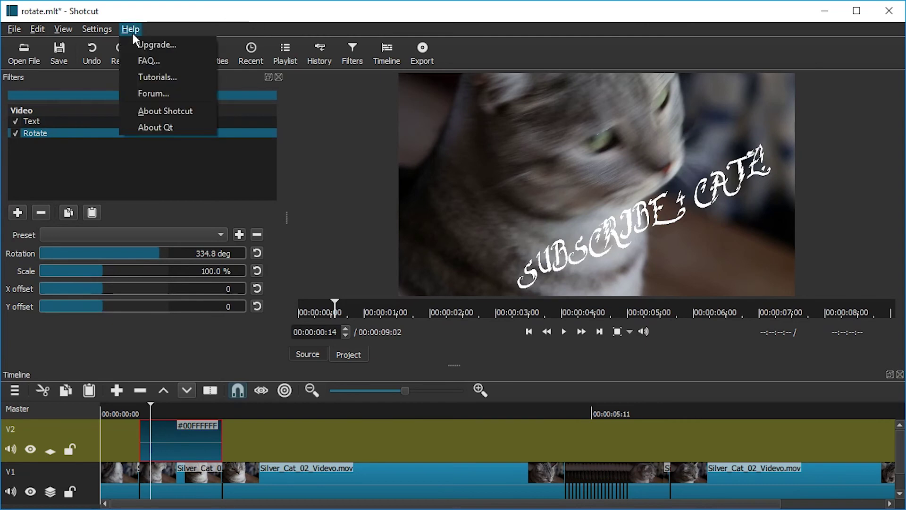
click(170, 113)
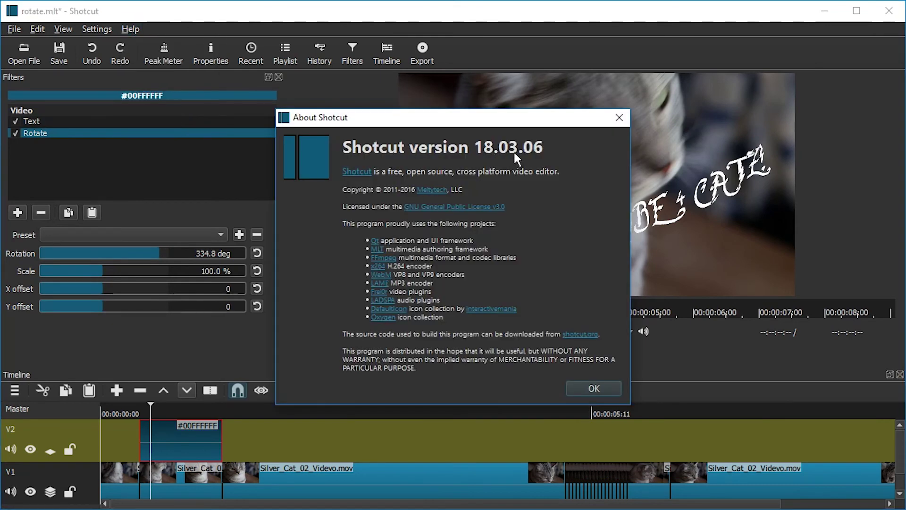
click(619, 118)
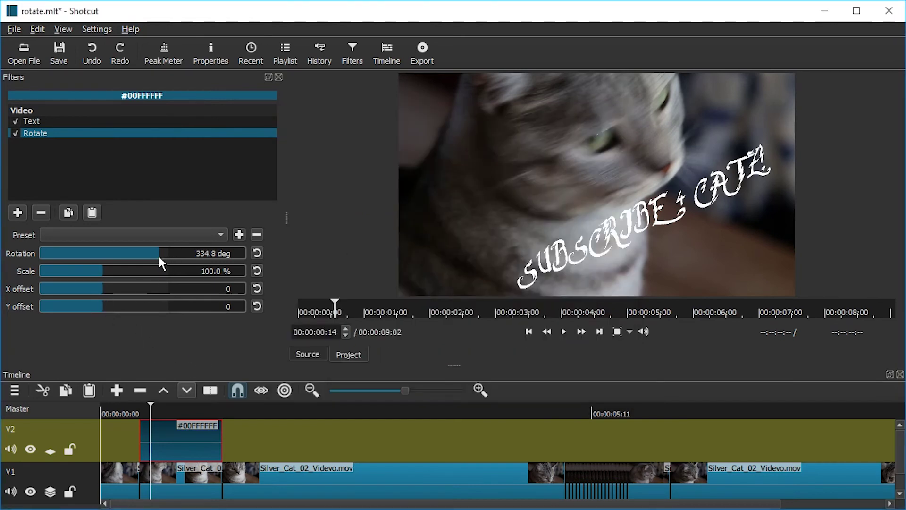
Step: Try a rotation of about 348.4 deg and a scale of about 130% on the text, ending at 336.8 deg and 100%
drag(155, 254, 165, 254)
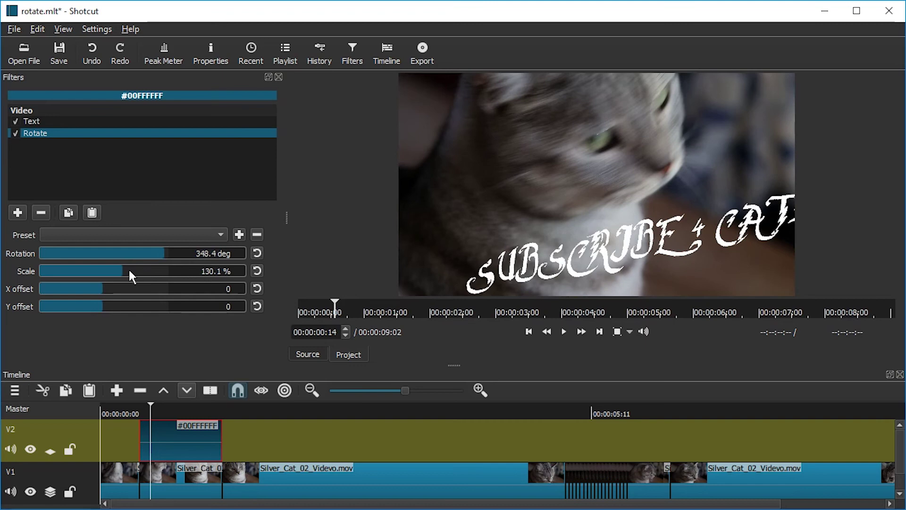
drag(129, 271, 269, 260)
click(214, 273)
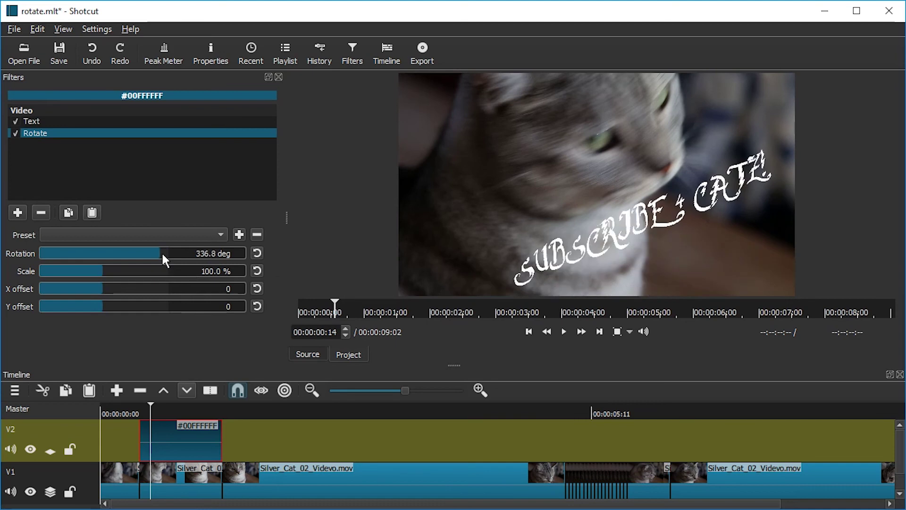
Step: Widen the filter settings area and set the horizontal position of the V2 clip's Text filter to 0
click(45, 125)
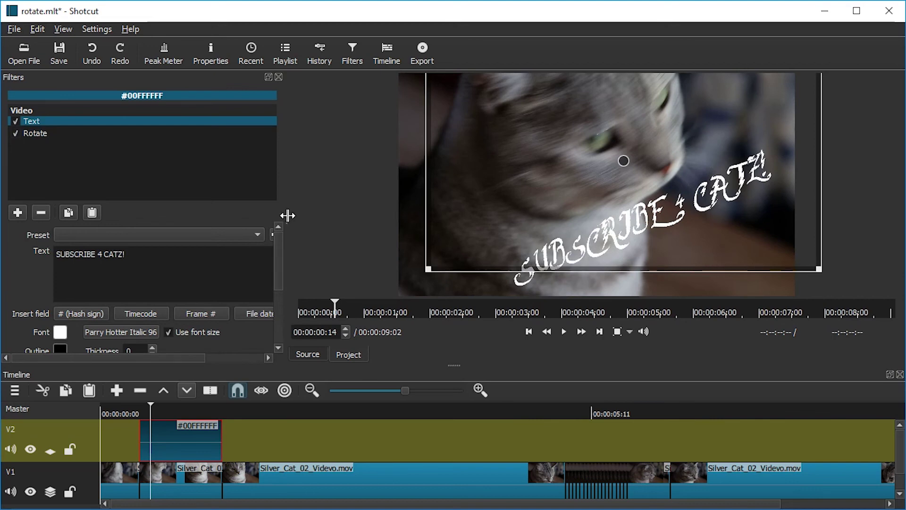
drag(287, 214, 393, 232)
scroll(327, 246, down, 3)
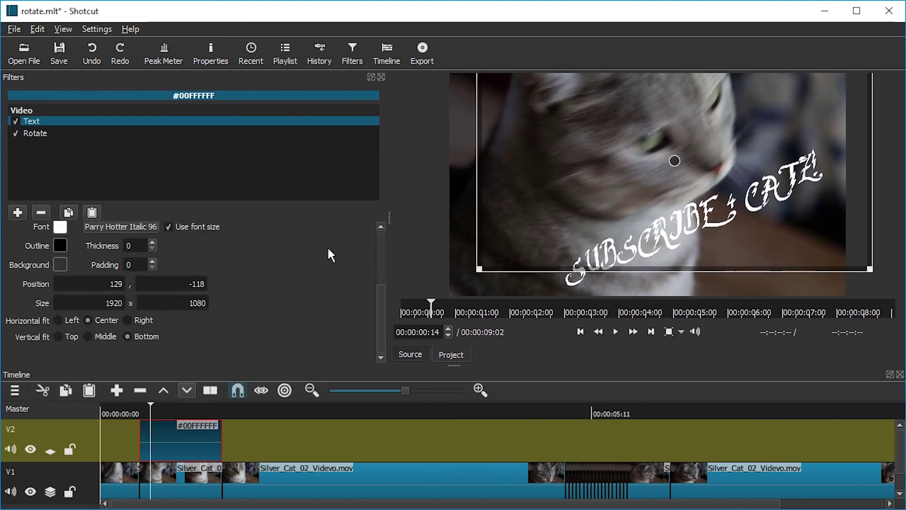
click(91, 282)
key(ctrl+a)
text(0)
Step: Set the Text filter's vertical position to 0 and its vertical fit to Middle
key(Tab)
text(0)
key(Tab)
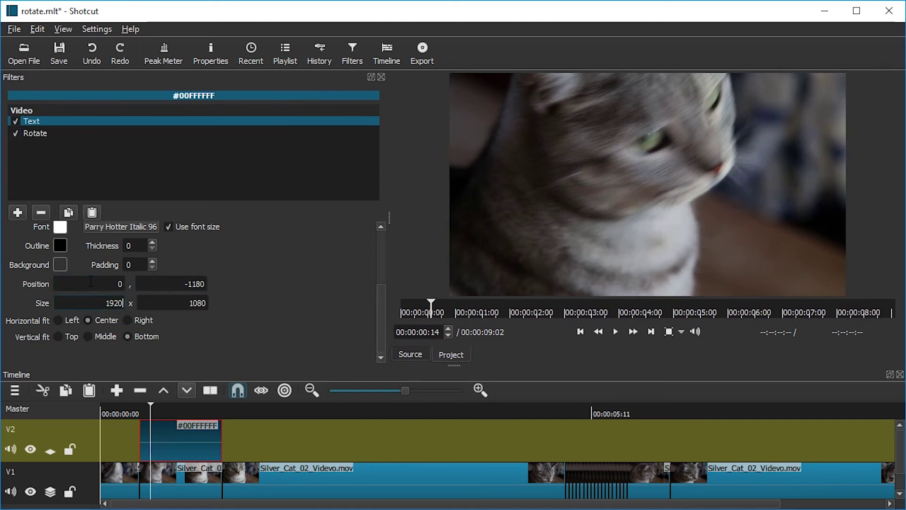
key(shift+Tab)
key(BackSpace)
key(BackSpace)
key(BackSpace)
text(0)
key(Tab)
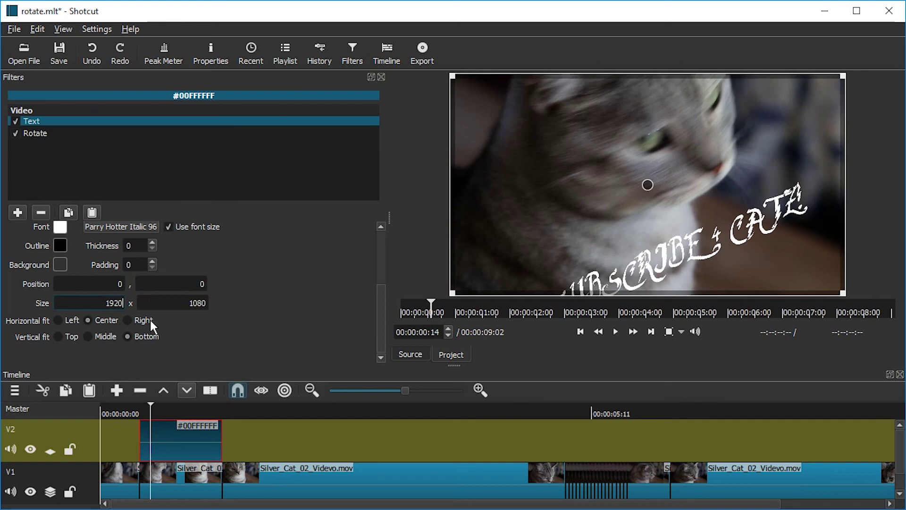
click(104, 337)
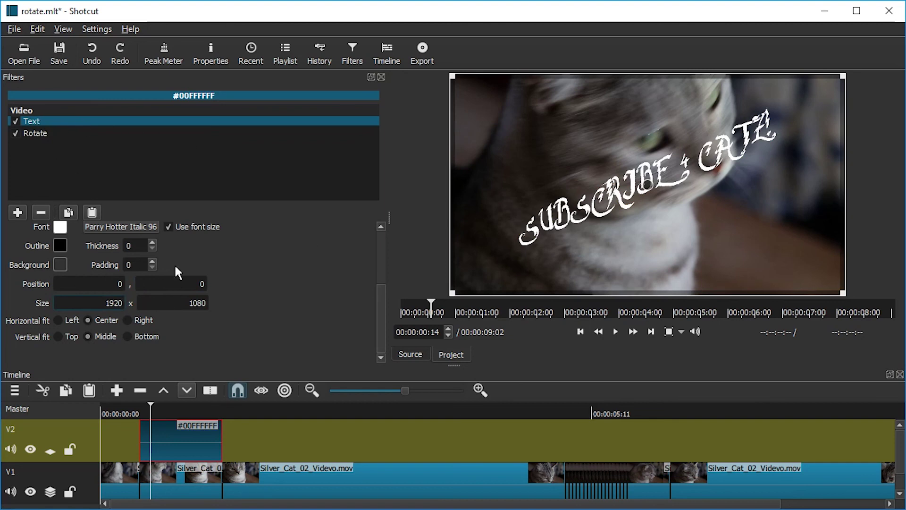
Step: Set the Rotate filter's rotation to about 331.7 deg and play back the timeline to review the rotated text
click(41, 132)
mouse_move(259, 250)
mouse_down()
mouse_move(245, 248)
mouse_move(262, 251)
mouse_move(254, 250)
mouse_up()
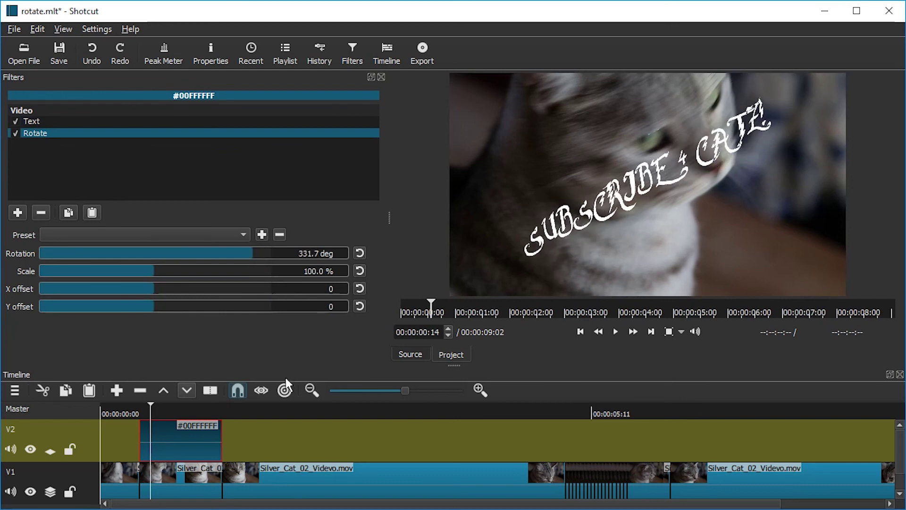
click(117, 407)
key(space)
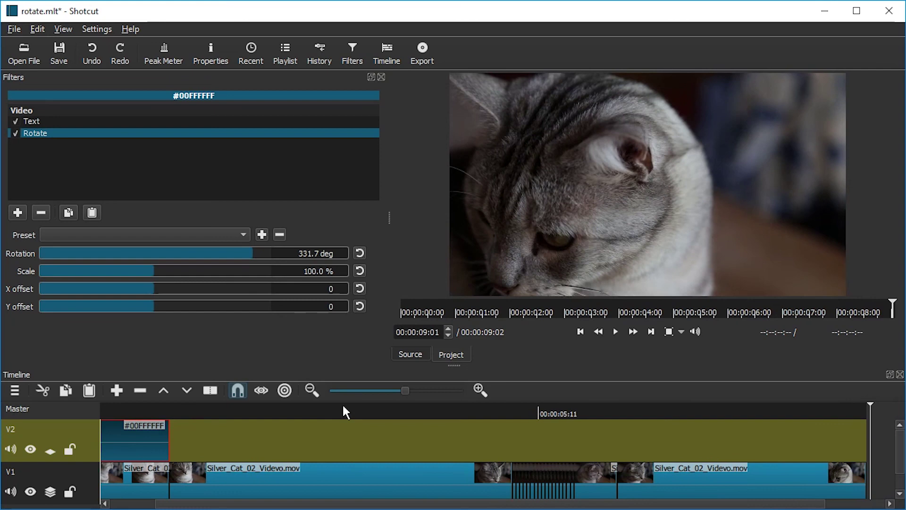
key(Home)
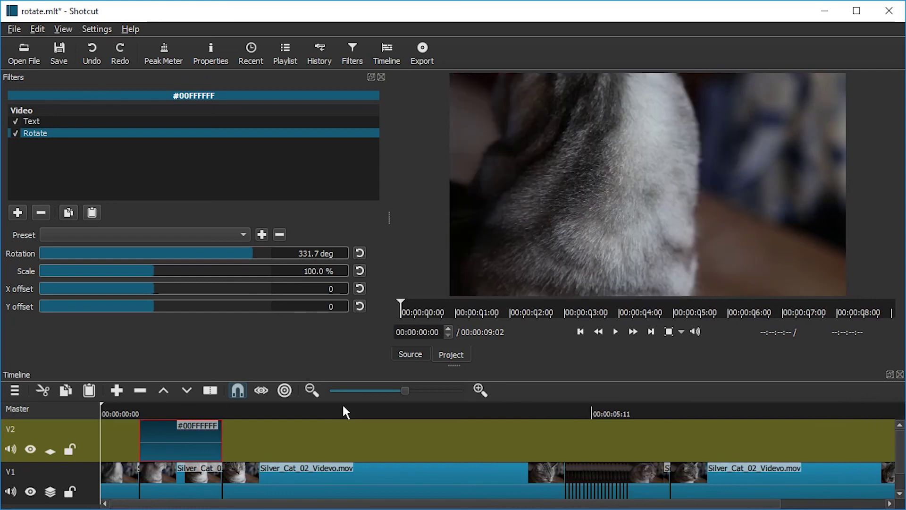